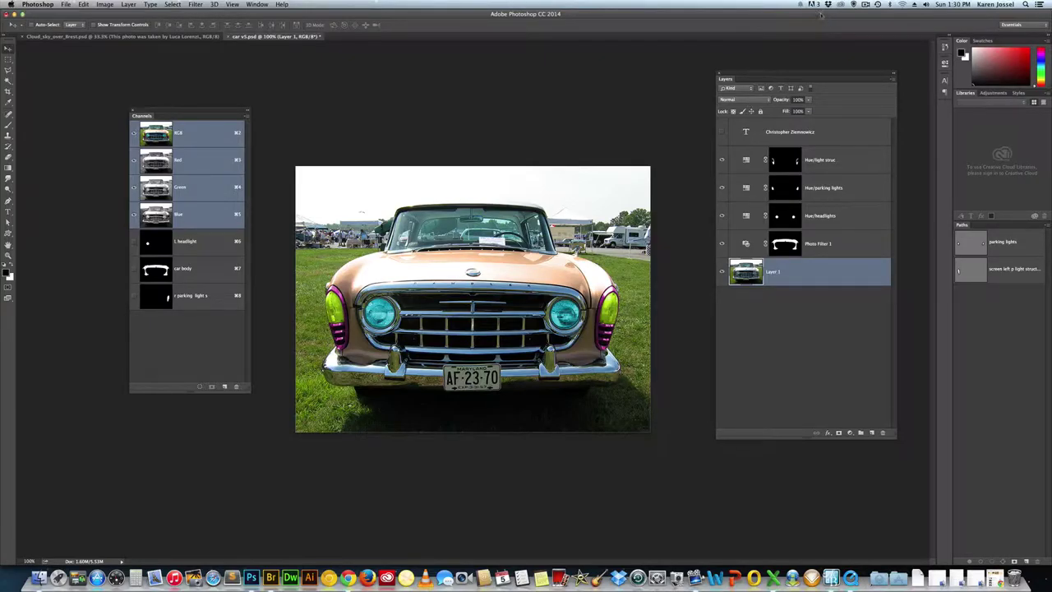
# - Unlock the cloud photo's background, rename it 'sky', and drag it into car v5.psd
pyautogui.click(182, 38)
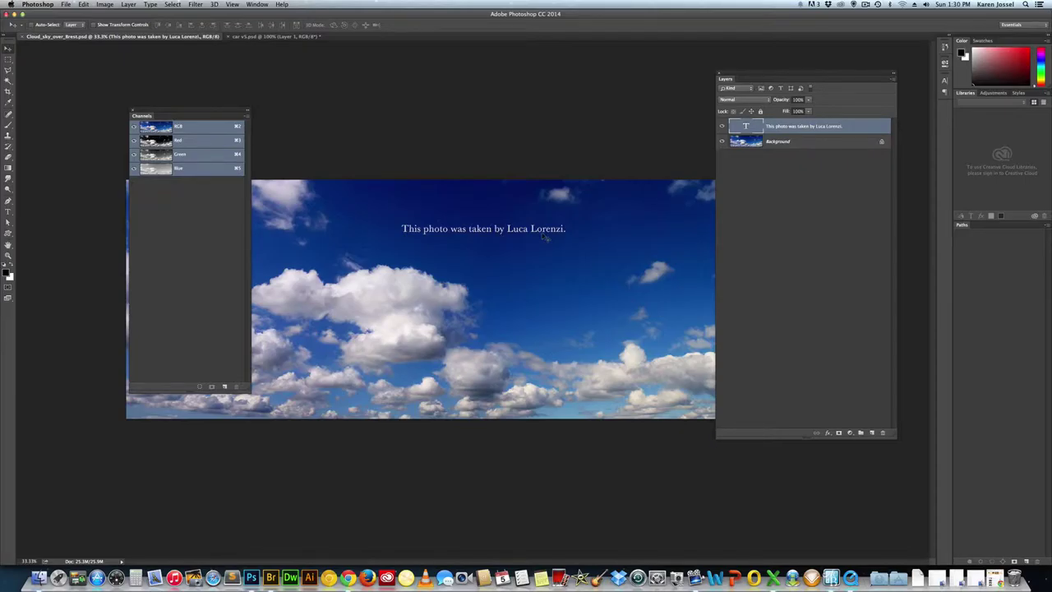
pyautogui.click(824, 146)
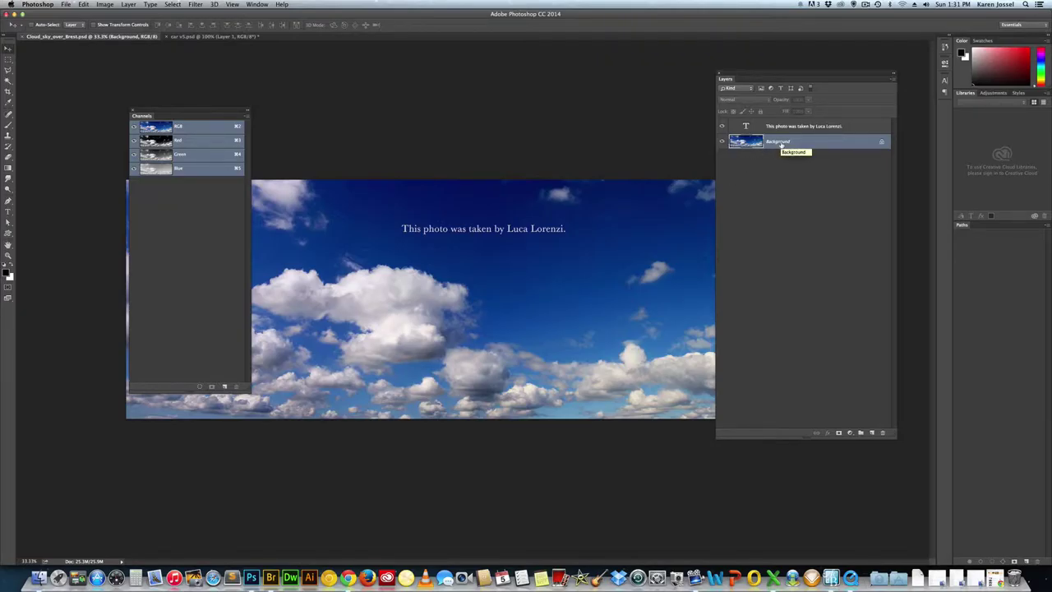
pyautogui.click(880, 142)
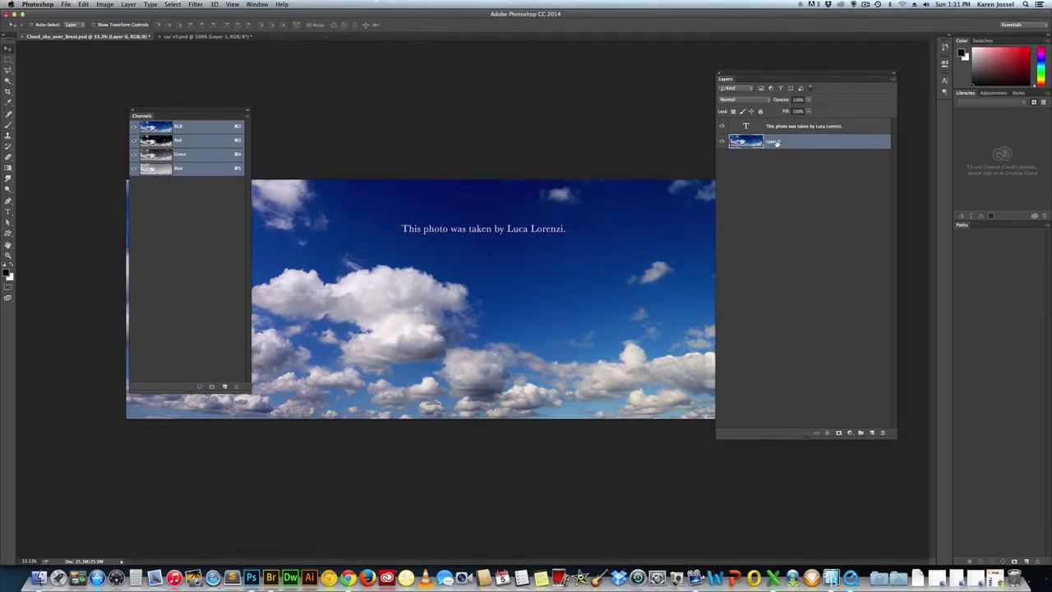
pyautogui.doubleClick(775, 142)
pyautogui.write('sky')
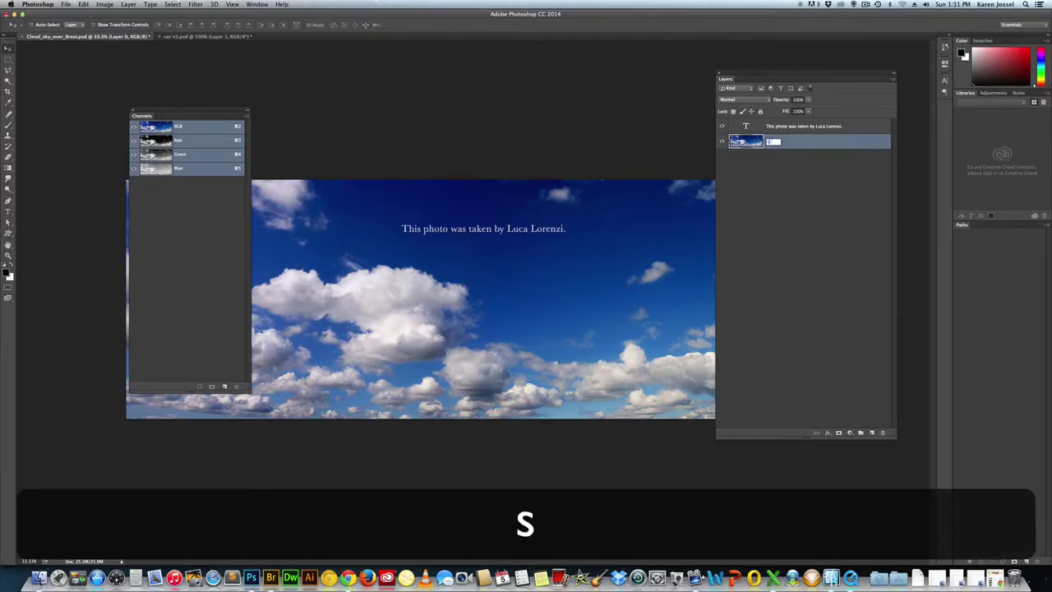
pyautogui.press('Return')
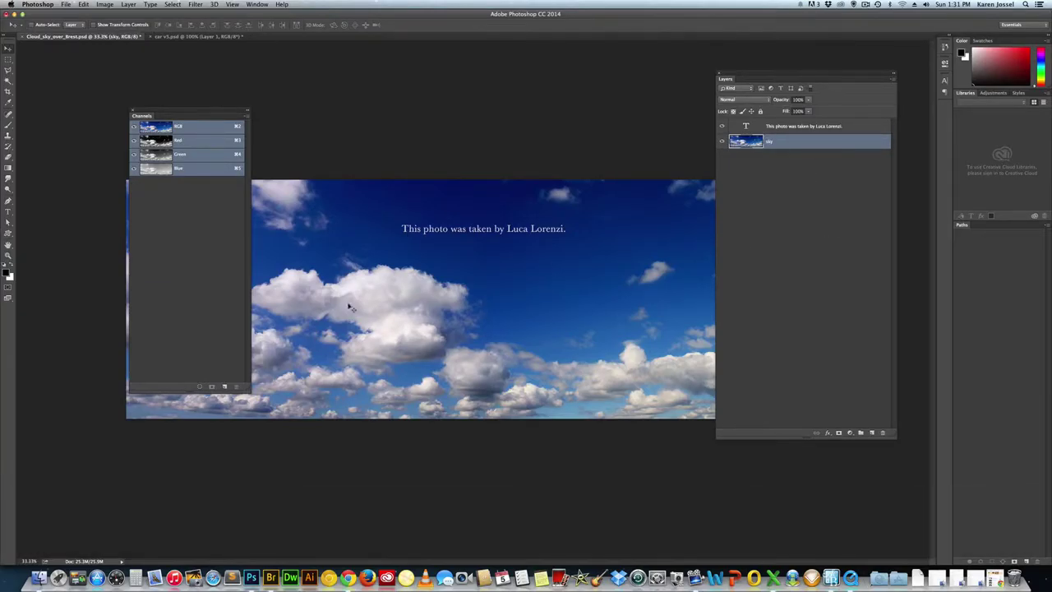
pyautogui.moveTo(269, 203); pyautogui.dragTo(219, 37)
pyautogui.moveTo(290, 138); pyautogui.dragTo(288, 136)
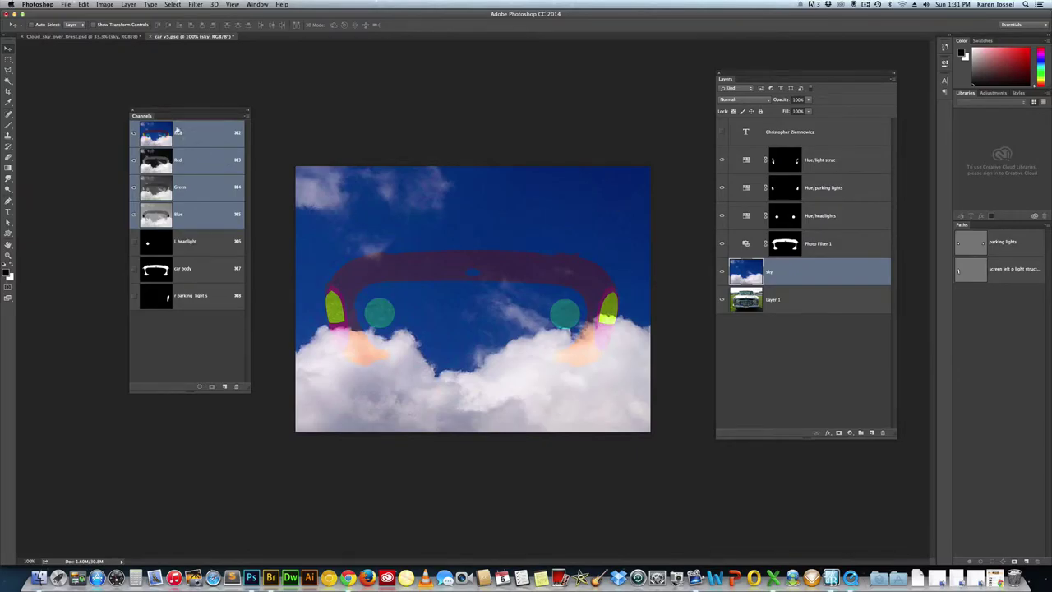
# - Drag the sky layer below Layer 1 in the Layers panel and reselect Layer 1
pyautogui.doubleClick(841, 271)
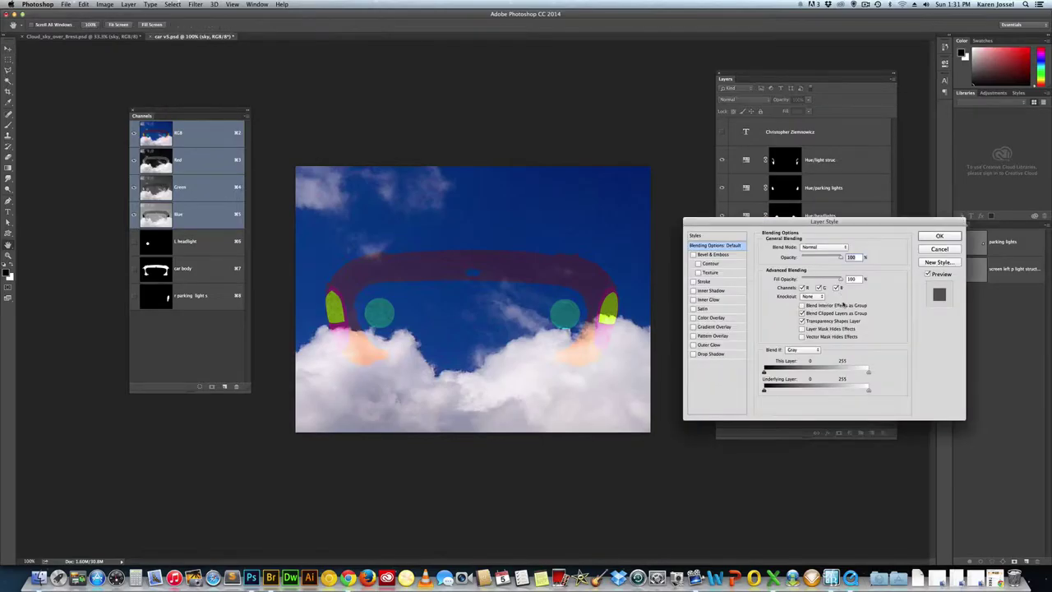
pyautogui.click(938, 249)
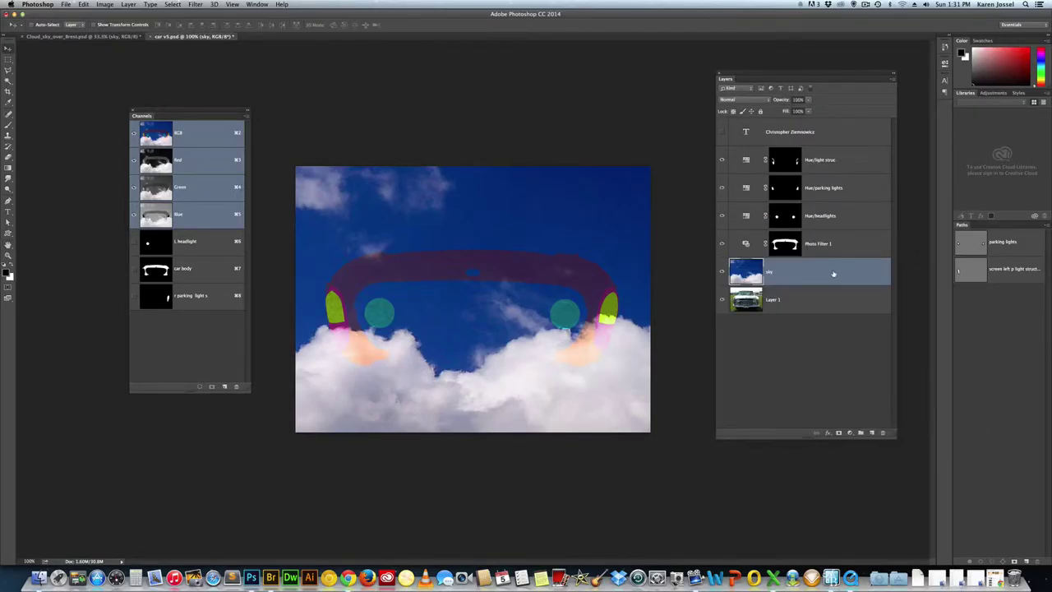
pyautogui.moveTo(829, 272); pyautogui.dragTo(832, 316)
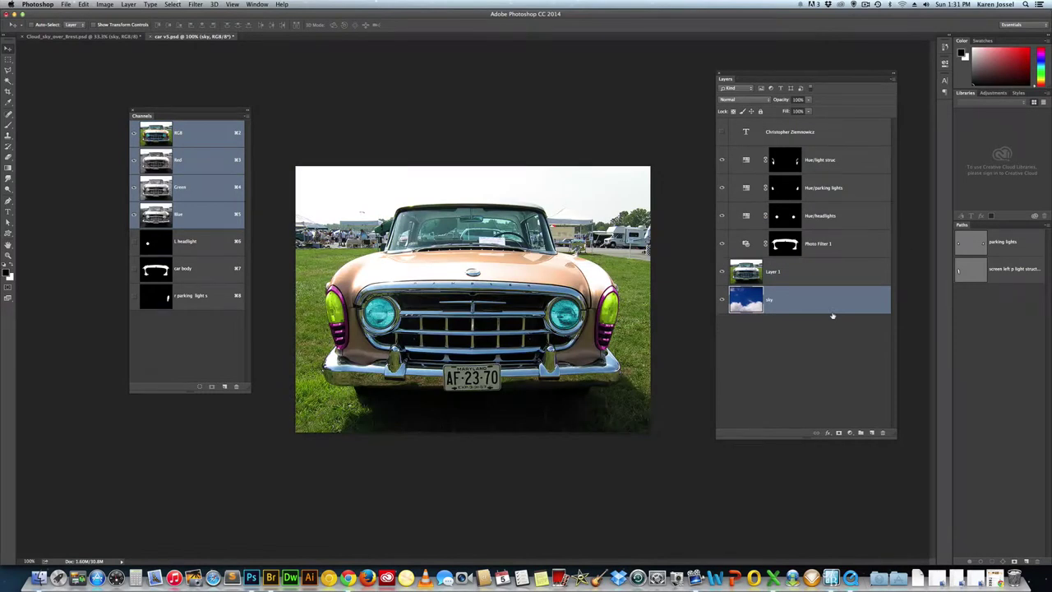
pyautogui.click(809, 275)
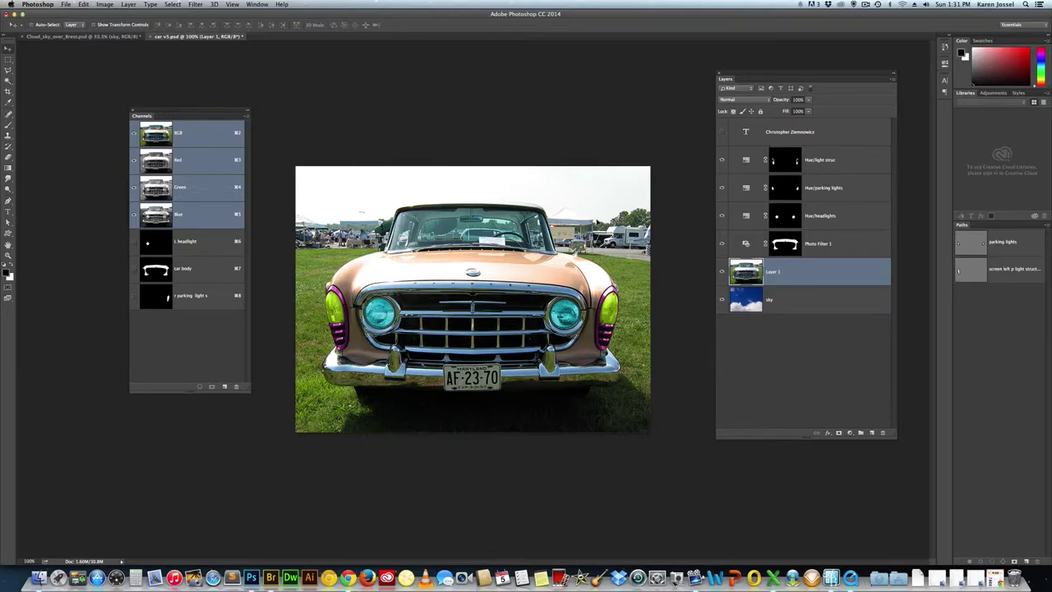
# - Preview the Red channel, return to RGB, and turn on the photographer credit text layer
pyautogui.click(197, 164)
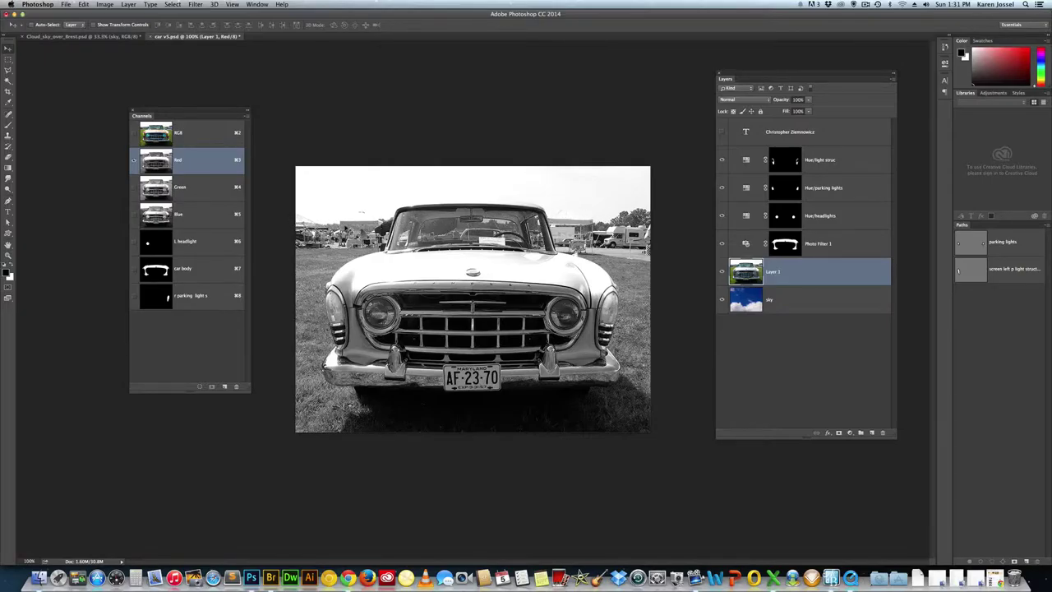
pyautogui.click(202, 136)
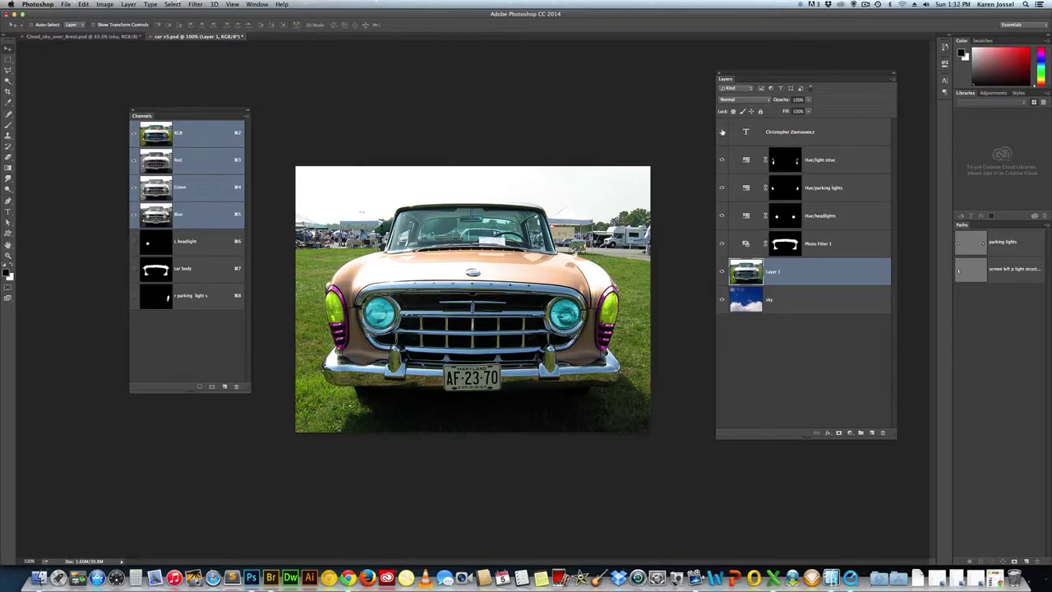
pyautogui.click(722, 132)
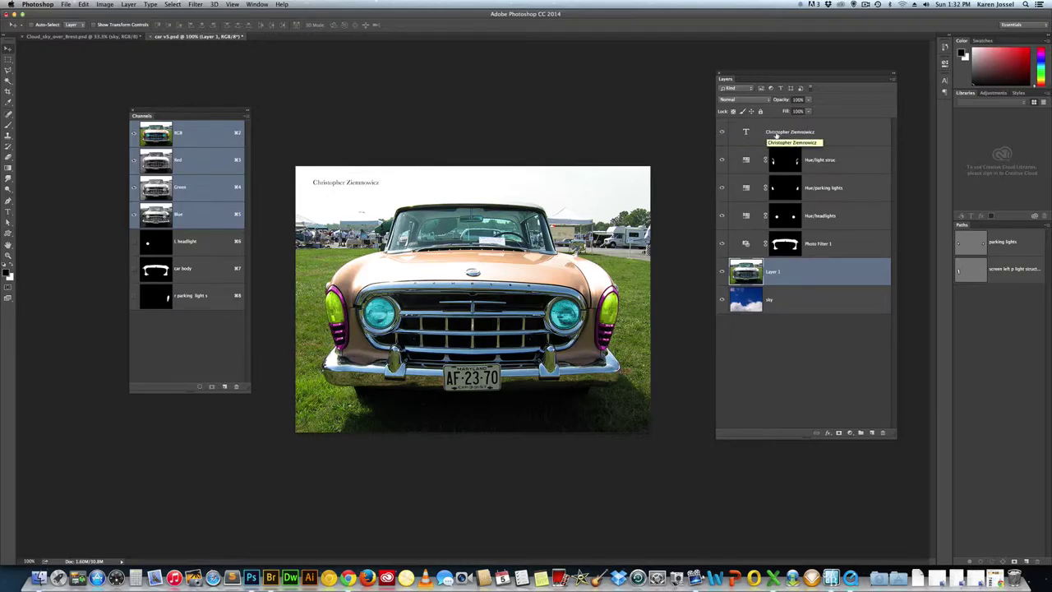
# - Hide the credit text layer and drag it to the bottom of the stack, below sky
pyautogui.click(722, 132)
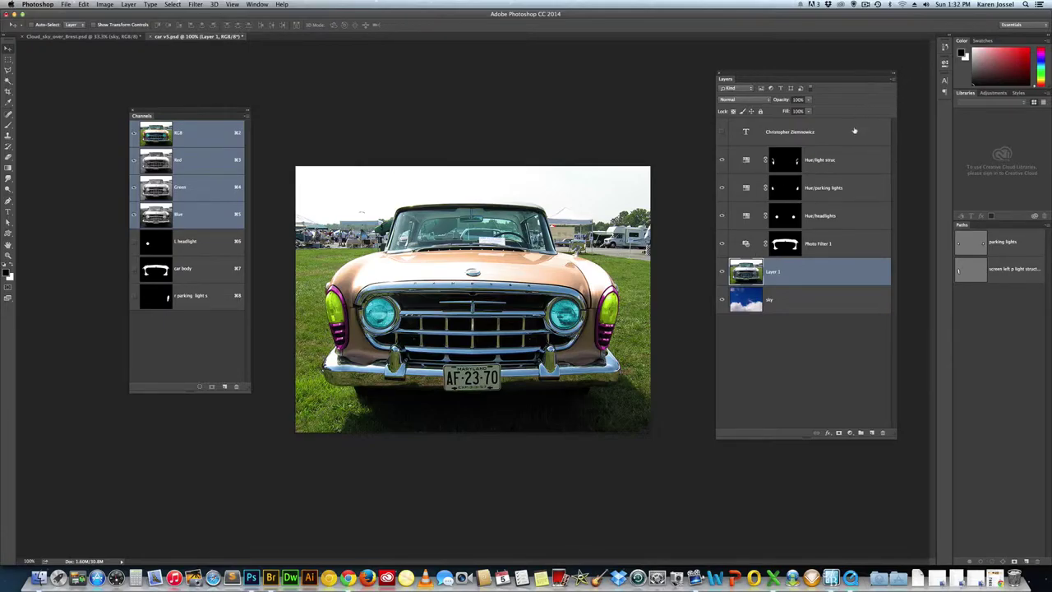
pyautogui.moveTo(855, 131); pyautogui.dragTo(853, 312)
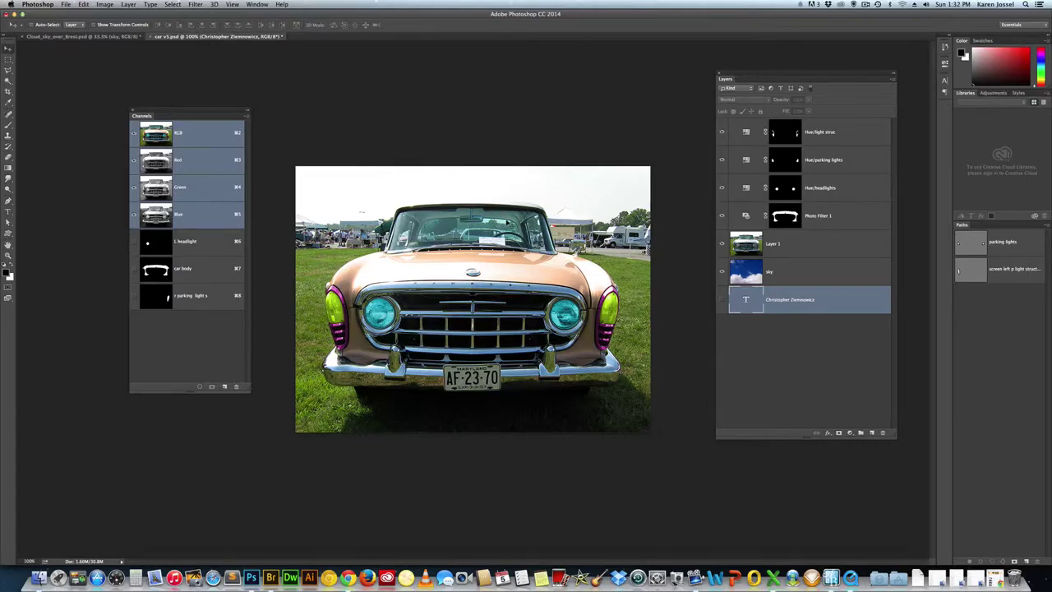
pyautogui.moveTo(615, 192)
pyautogui.mouseDown()
pyautogui.moveTo(608, 223)
pyautogui.moveTo(643, 202)
pyautogui.moveTo(505, 220)
pyautogui.moveTo(17, 110)
pyautogui.moveTo(18, 59)
pyautogui.moveTo(9, 71)
pyautogui.mouseUp()
# - Pen-trace the windshield top and roofline, looping above the image to the left edge
pyautogui.click(8, 202)
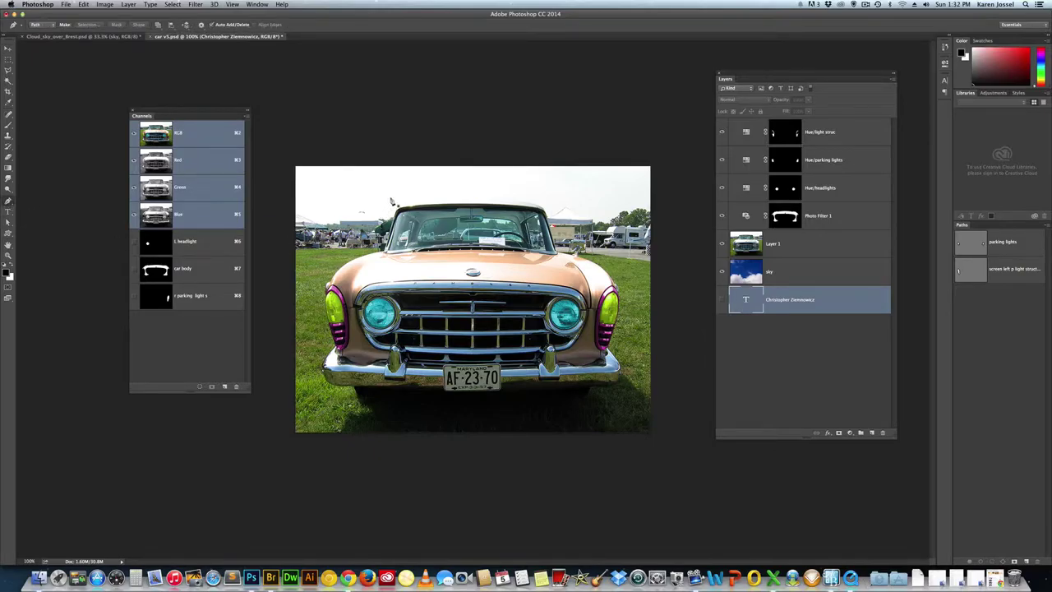
pyautogui.click(411, 204)
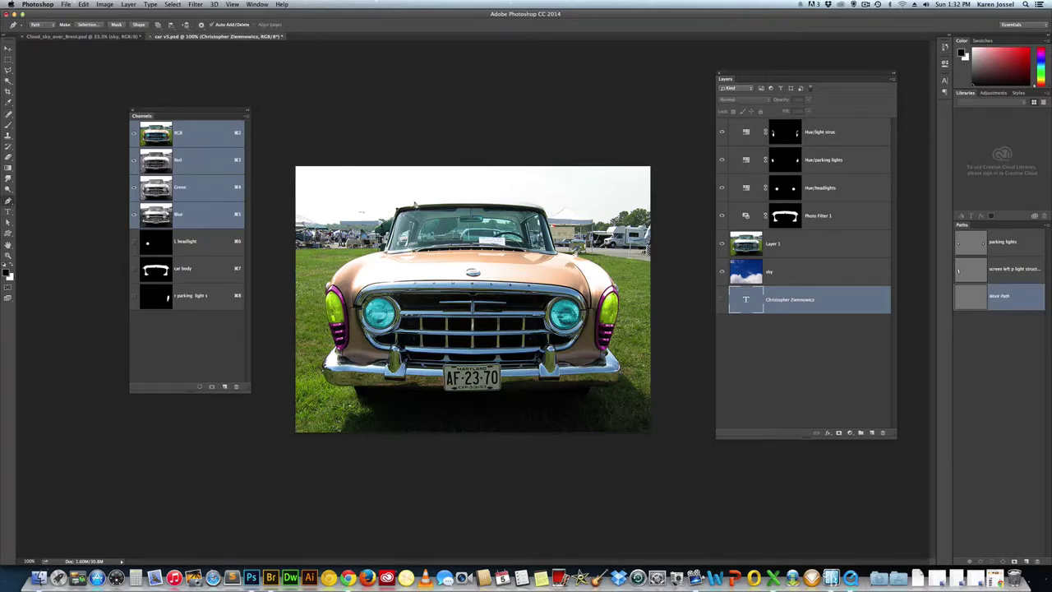
pyautogui.click(419, 202)
pyautogui.click(473, 200)
pyautogui.click(490, 200)
pyautogui.click(536, 201)
pyautogui.click(655, 155)
pyautogui.click(293, 136)
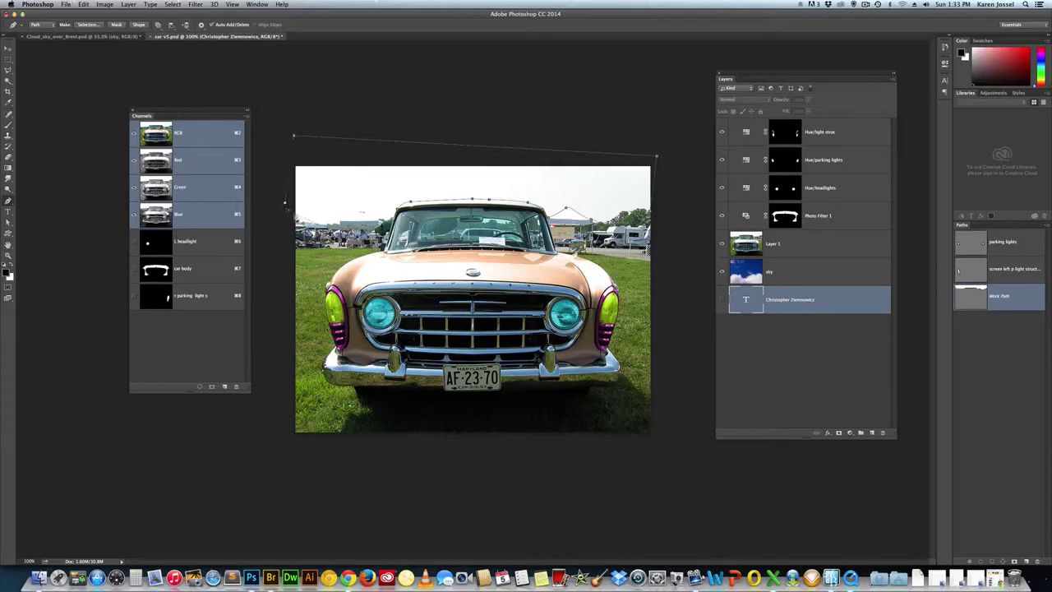
pyautogui.click(285, 202)
pyautogui.moveTo(361, 214); pyautogui.dragTo(380, 222)
pyautogui.click(8, 222)
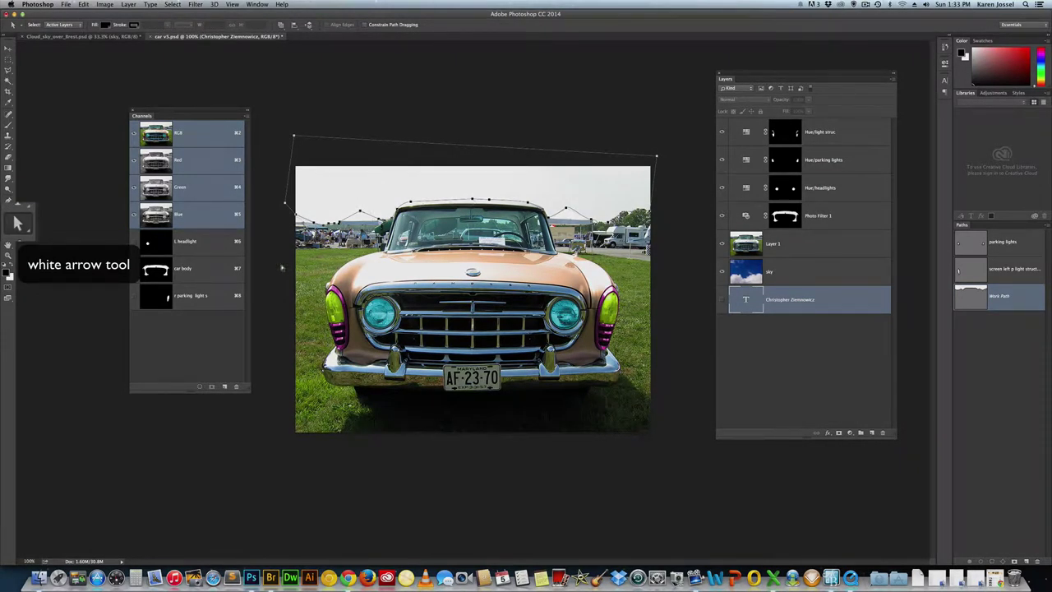
# - Pull out and break a curve handle on the roof anchor so the path hugs the car
pyautogui.click(472, 199)
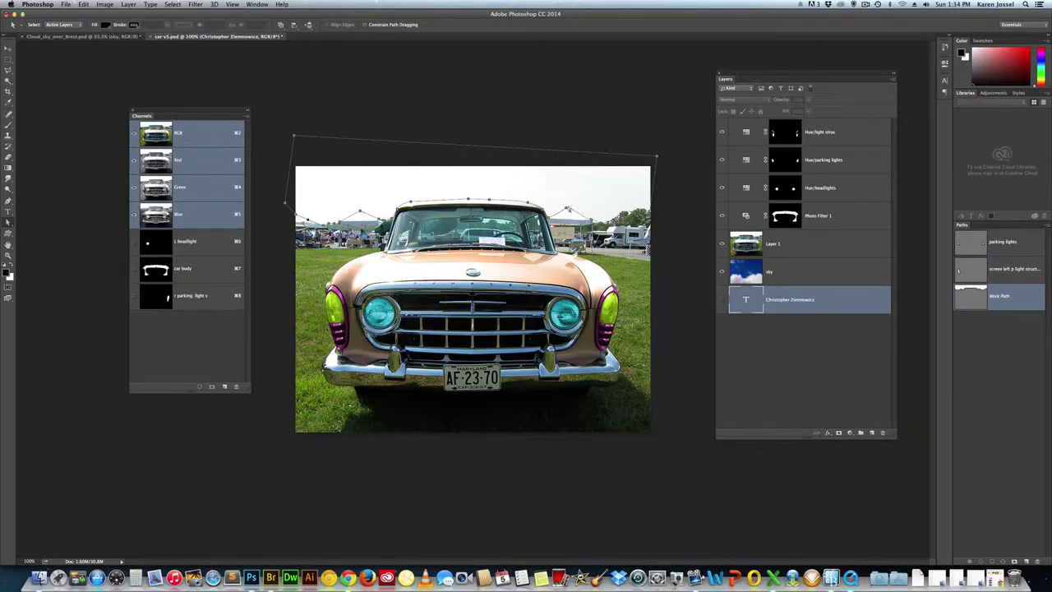
pyautogui.click(567, 208)
pyautogui.moveTo(567, 208)
pyautogui.mouseDown()
pyautogui.moveTo(579, 212)
pyautogui.moveTo(577, 202)
pyautogui.moveTo(580, 218)
pyautogui.moveTo(563, 211)
pyautogui.mouseUp()
pyautogui.press('alt')
# - Save the work path as 'sky'
pyautogui.click(1002, 301)
pyautogui.doubleClick(1001, 298)
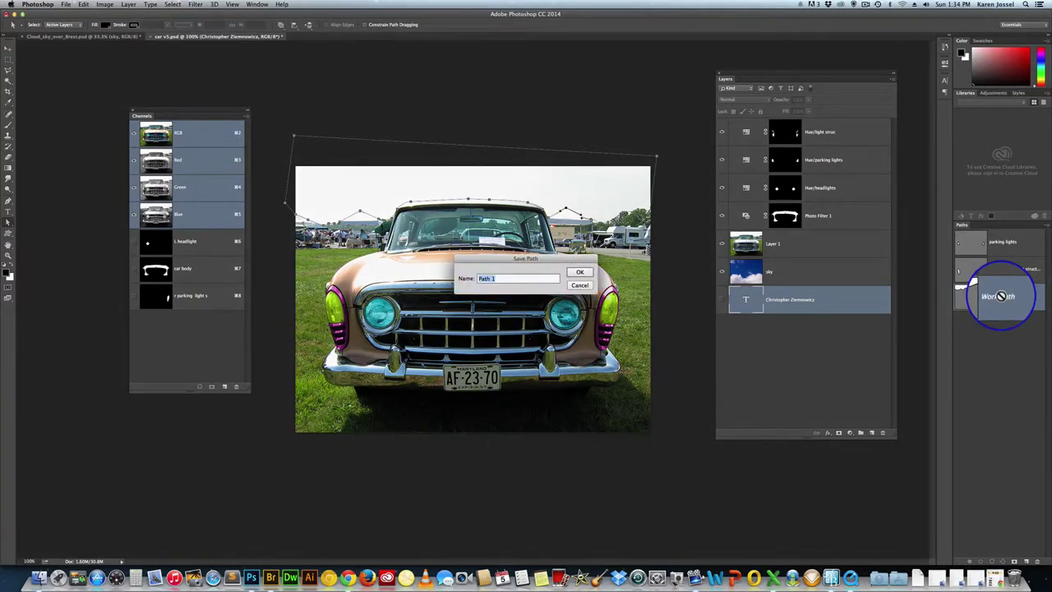
pyautogui.write('sky')
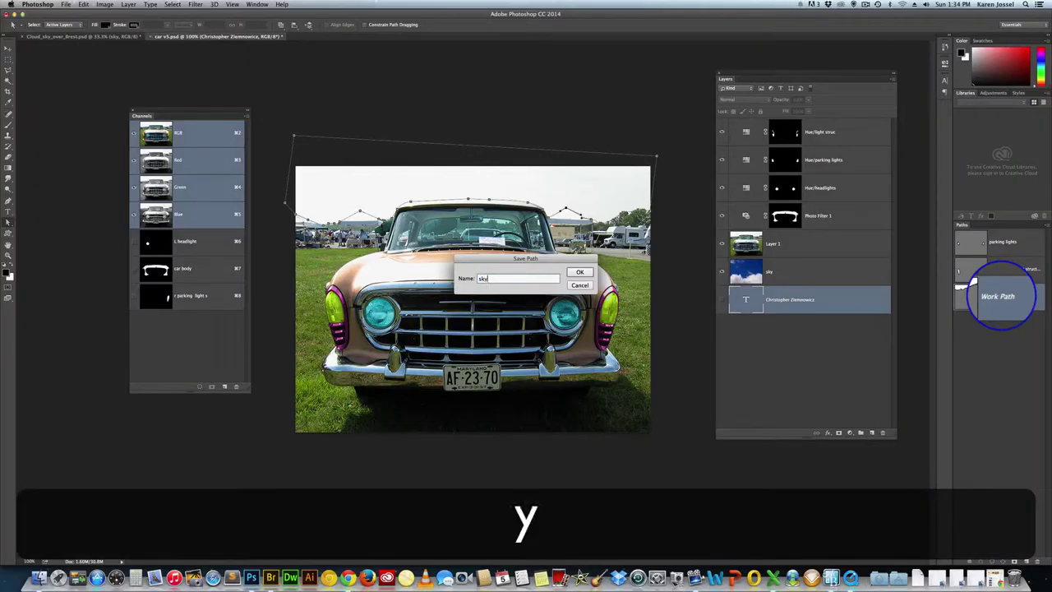
pyautogui.press('Return')
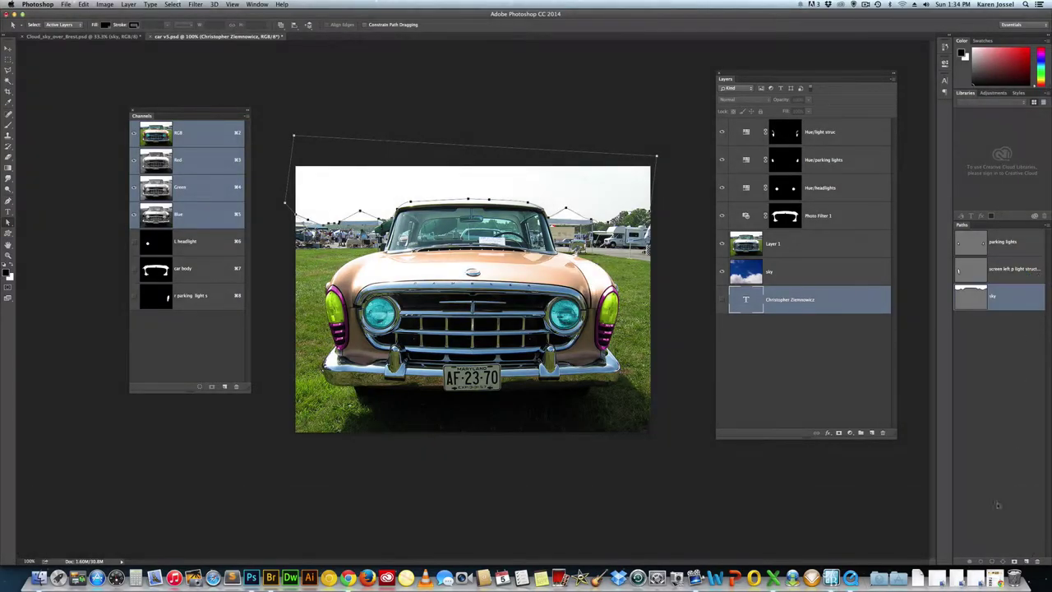
# - Load the sky path as a selection, add a mask to Layer 1, and invert it
pyautogui.click(993, 551)
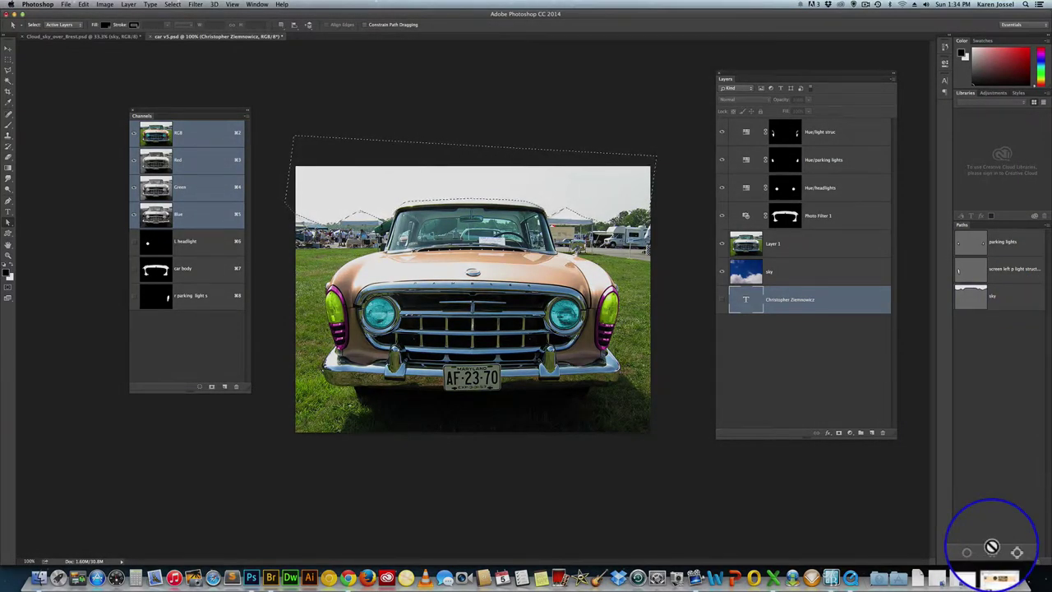
pyautogui.click(805, 248)
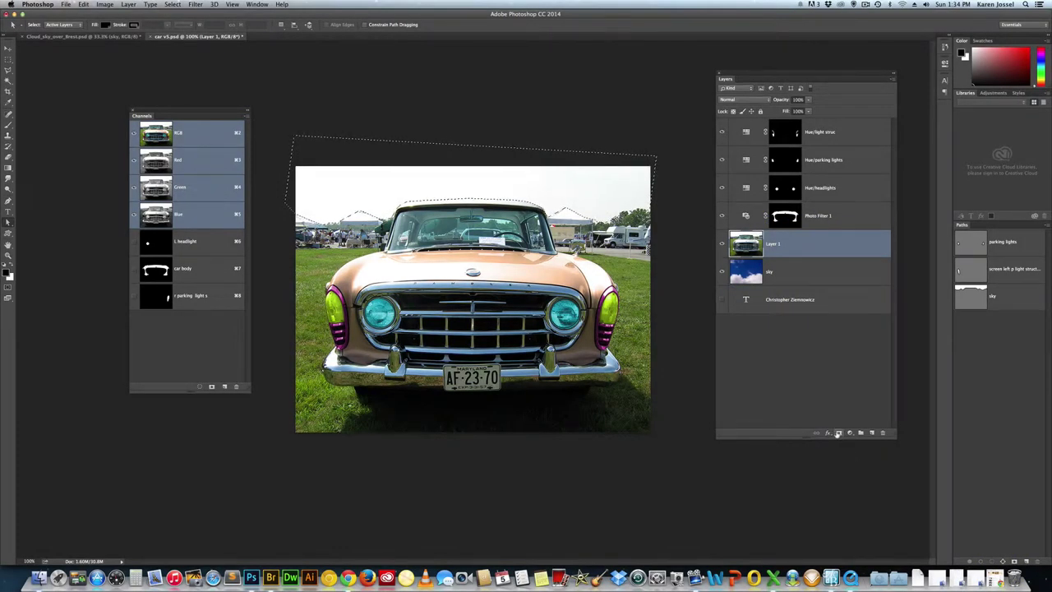
pyautogui.click(837, 432)
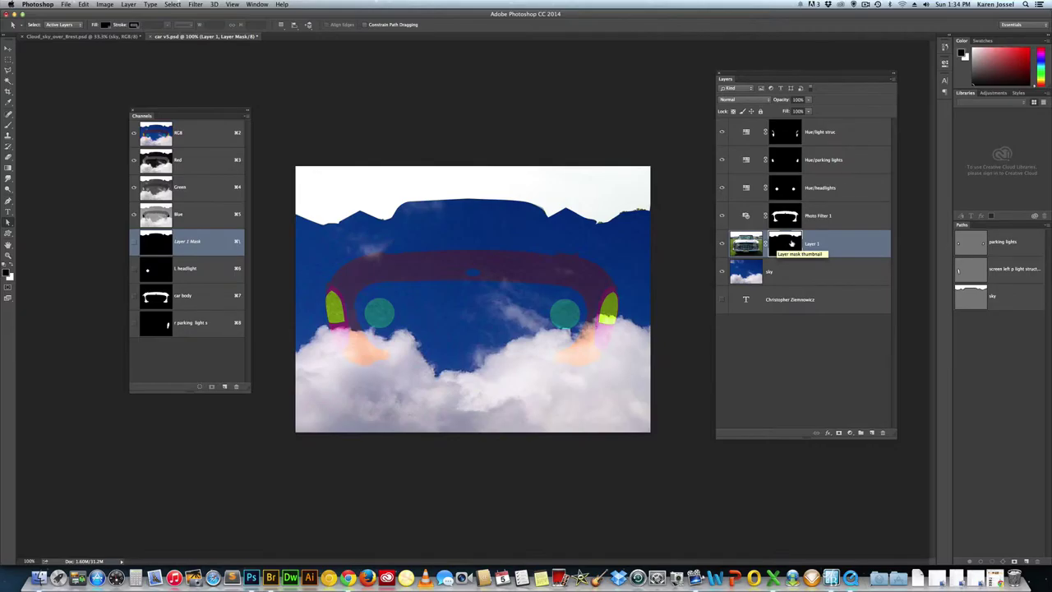
pyautogui.press('super+i')
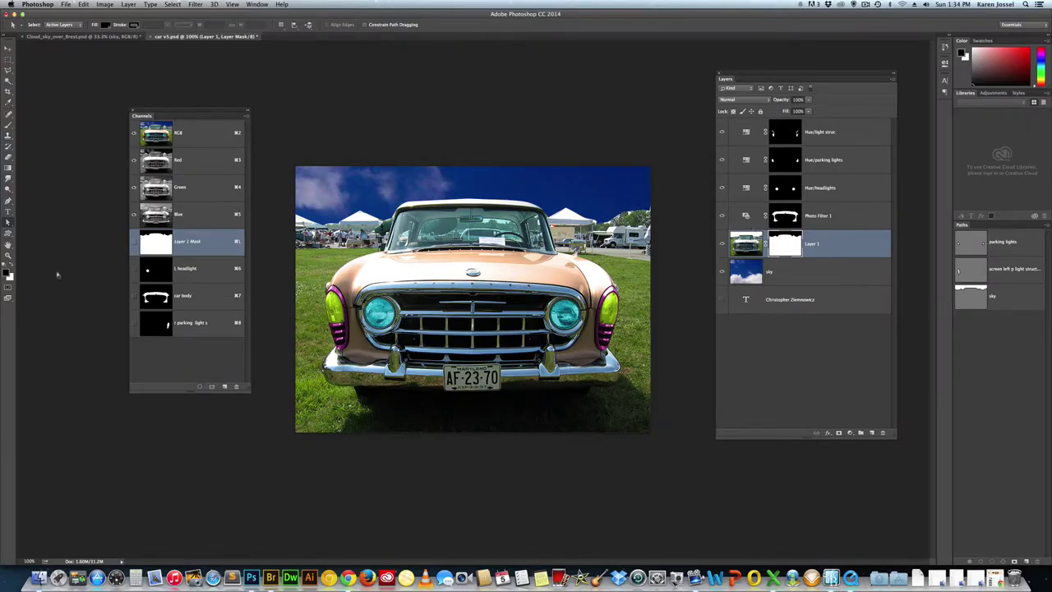
pyautogui.click(9, 125)
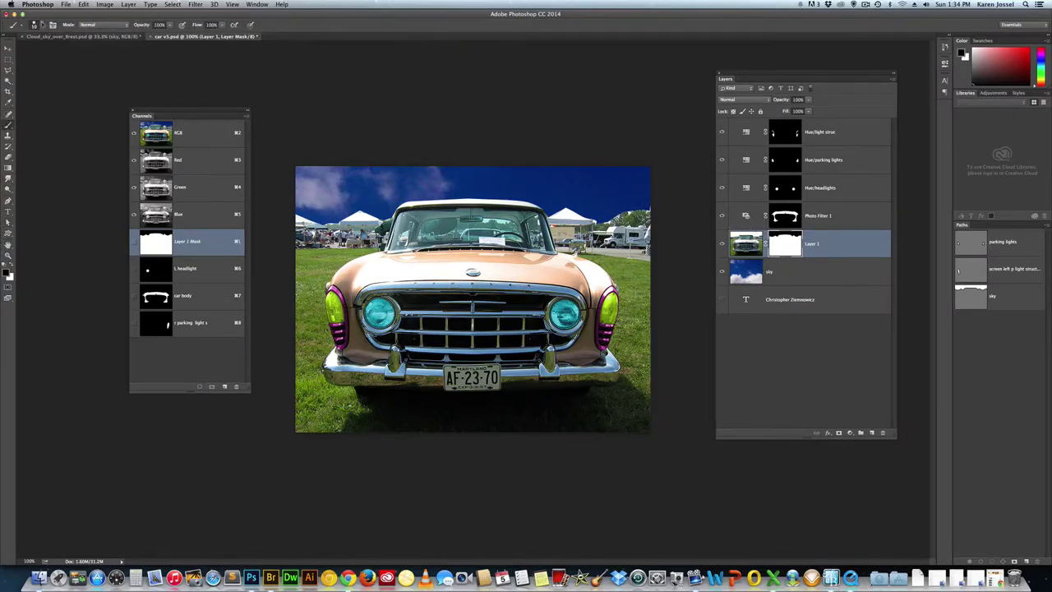
# - Check the brush presets, zoom to 200% on the car's front, and shrink the brush
pyautogui.click(39, 24)
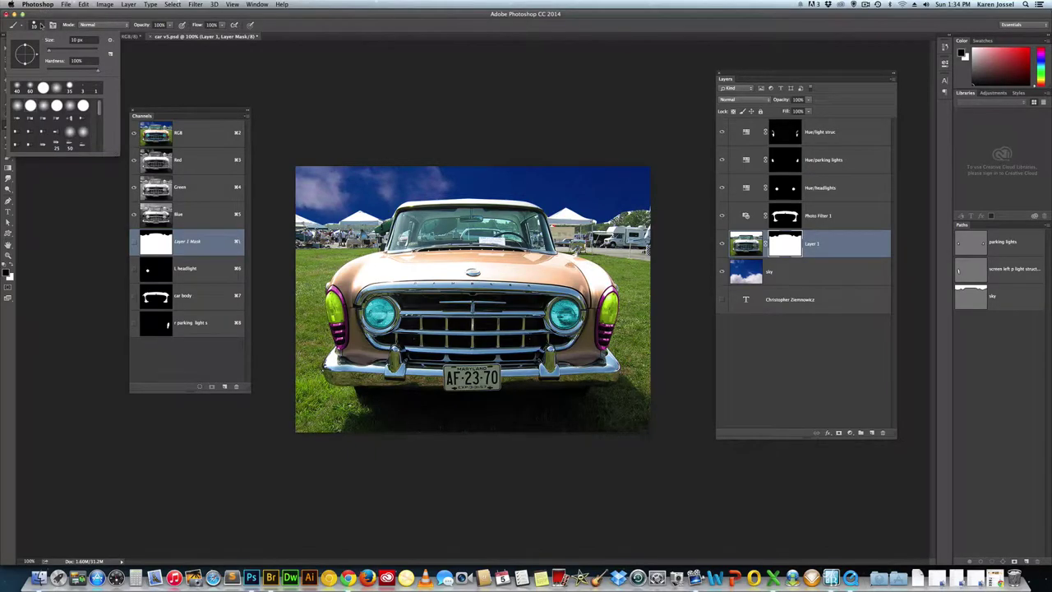
pyautogui.click(354, 25)
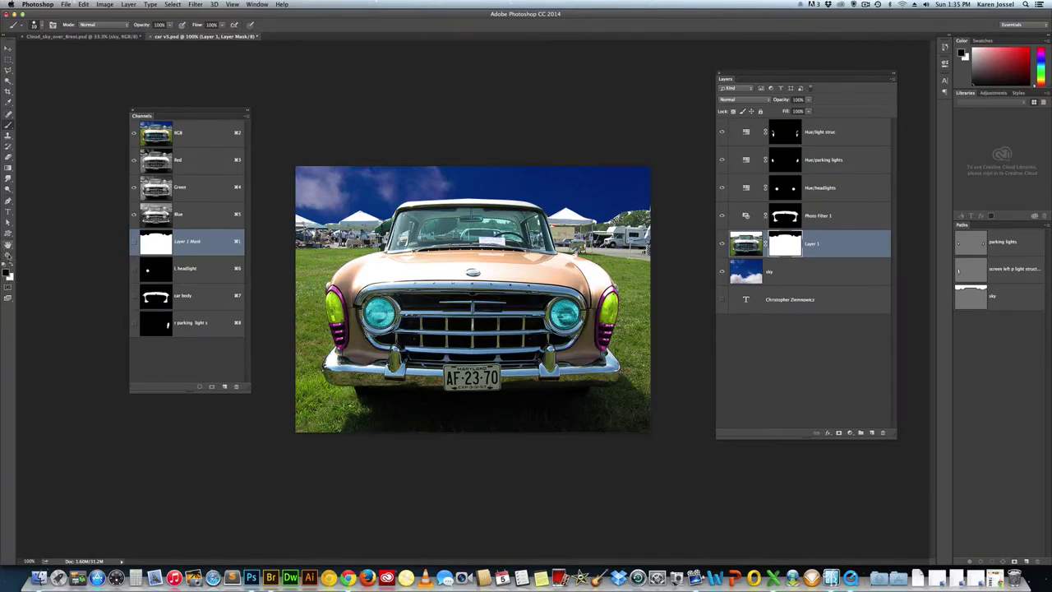
pyautogui.click(8, 255)
pyautogui.click(622, 209)
pyautogui.click(623, 210)
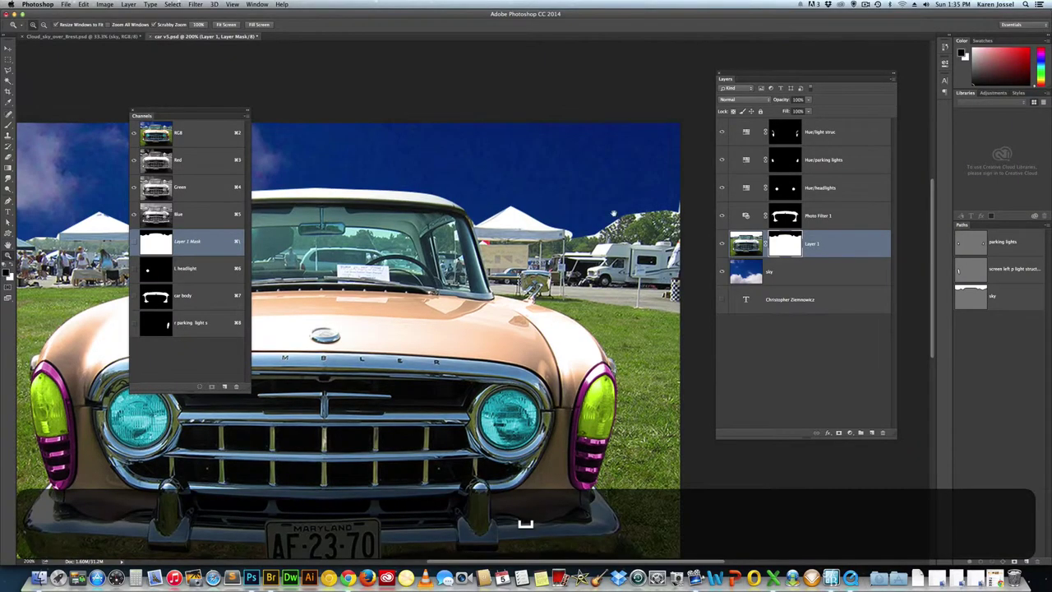
pyautogui.hscroll(5, 524, 522)
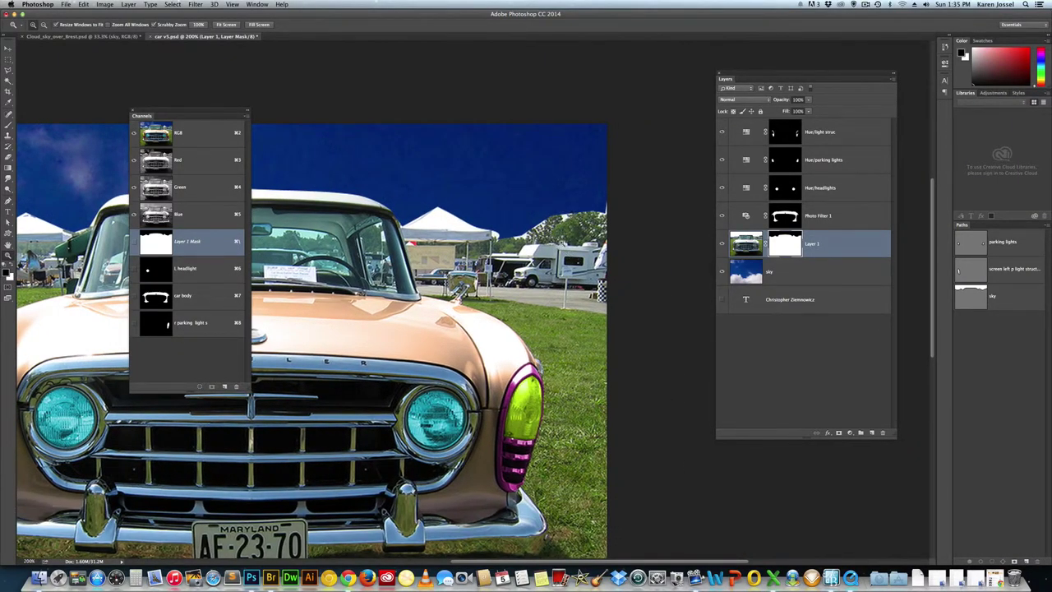
pyautogui.press('b')
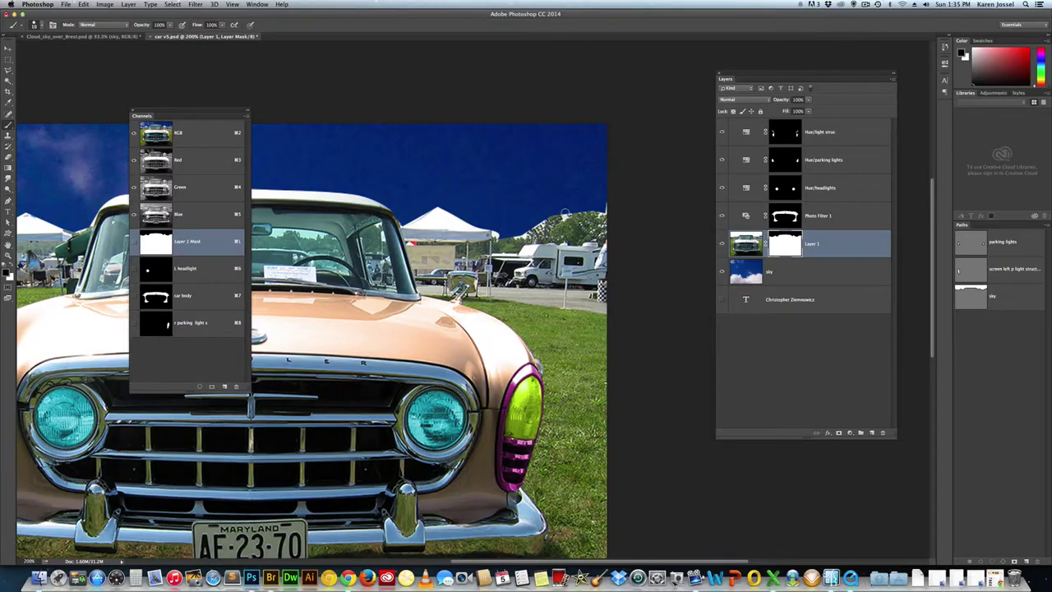
pyautogui.press('[')
pyautogui.press('[')
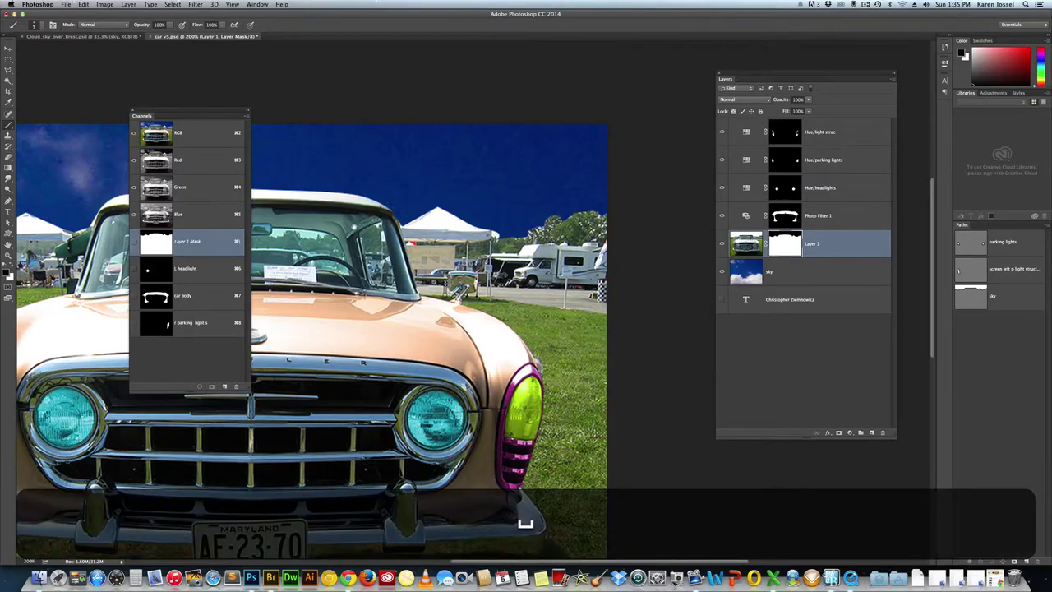
pyautogui.hscroll(-5, 328, 232)
pyautogui.hscroll(-1, 561, 226)
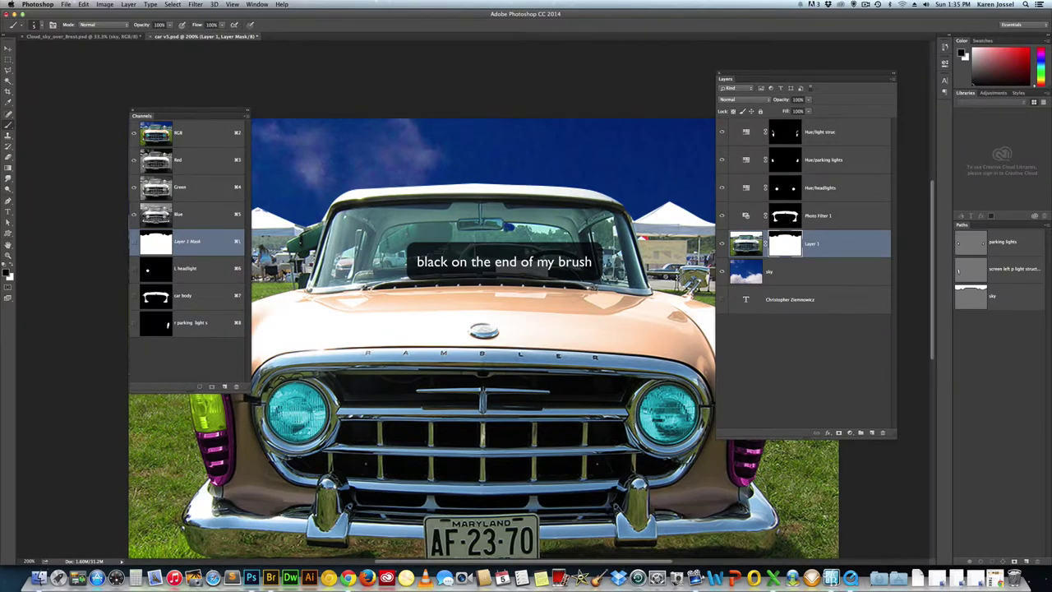
# - Magic-wand the windshield, fill it with black on Layer 1's mask, then deselect
pyautogui.keyDown('alt'); pyautogui.click(783, 242); pyautogui.keyUp('alt')
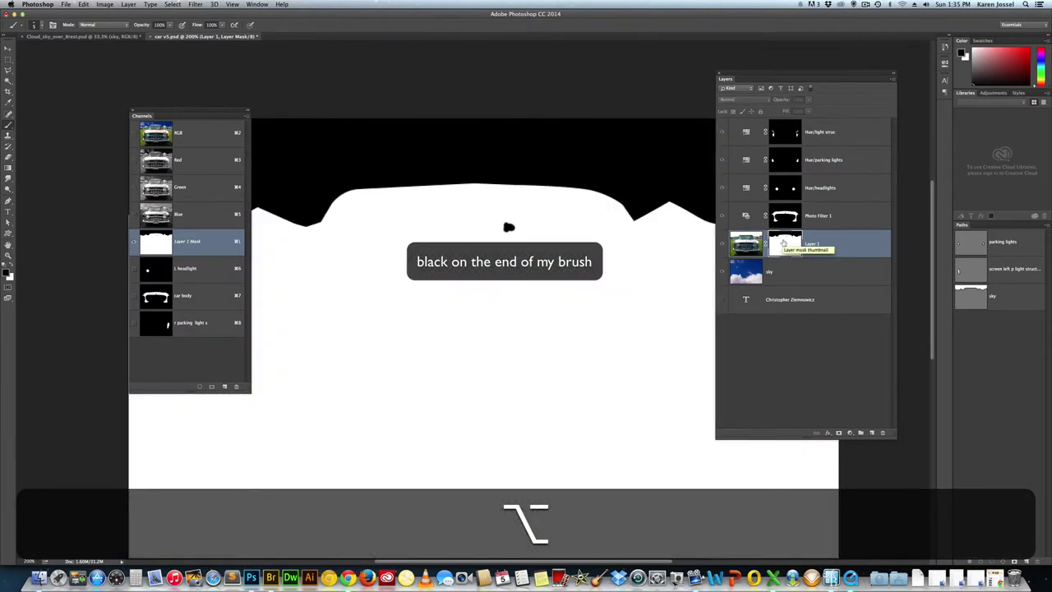
pyautogui.click(748, 244)
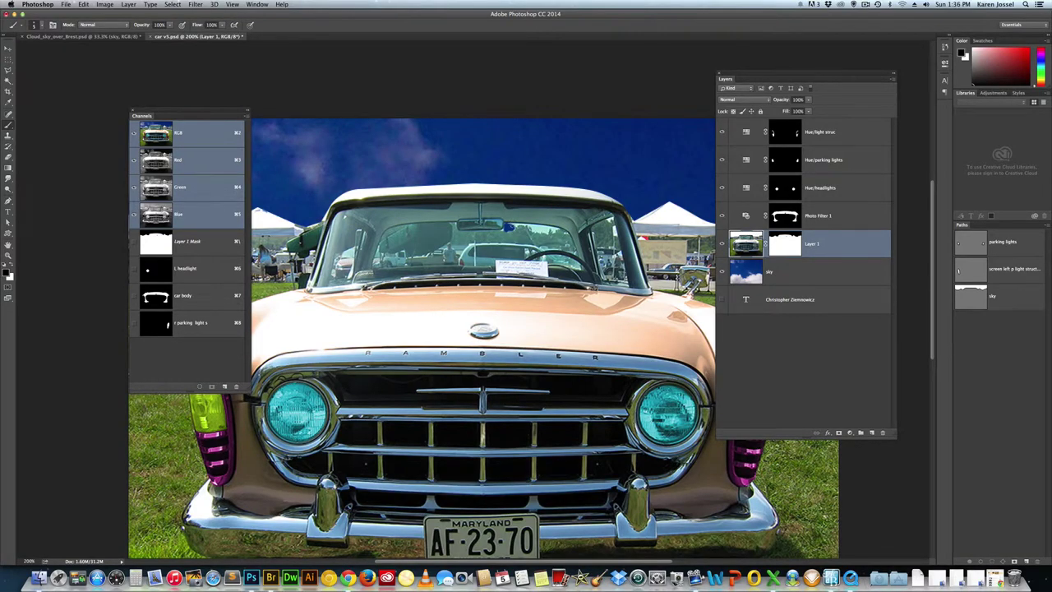
pyautogui.press('w')
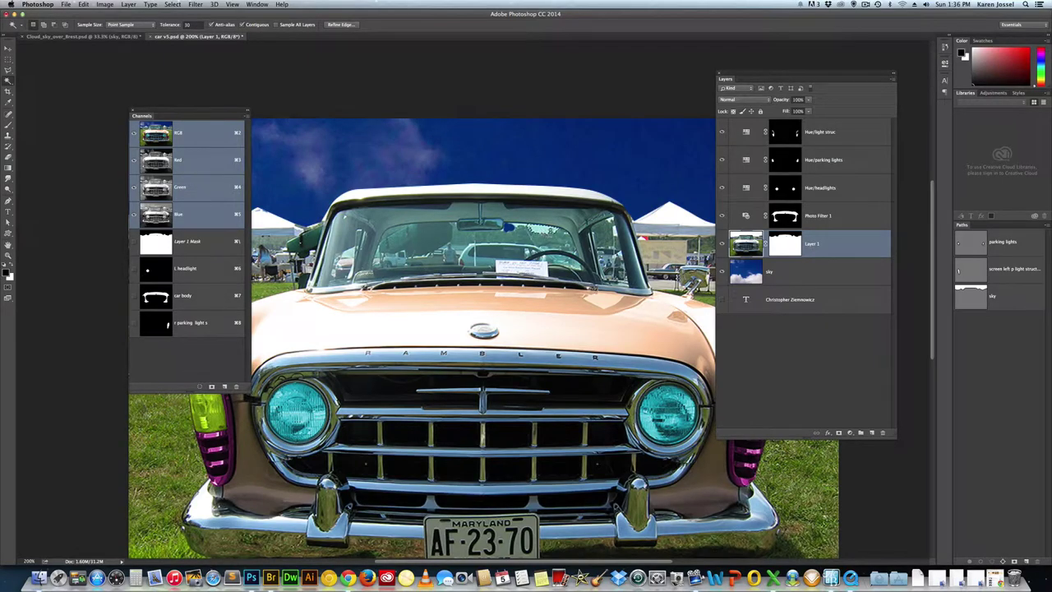
pyautogui.click(785, 239)
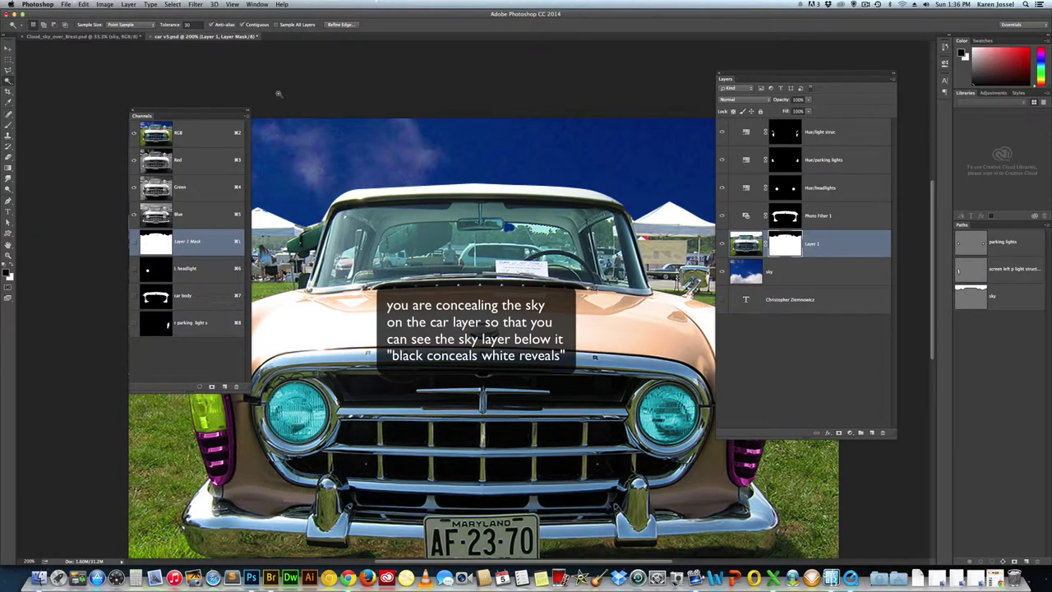
pyautogui.hotkey('alt', 'BackSpace')
pyautogui.press('alt')
pyautogui.hotkey('alt', 'BackSpace')
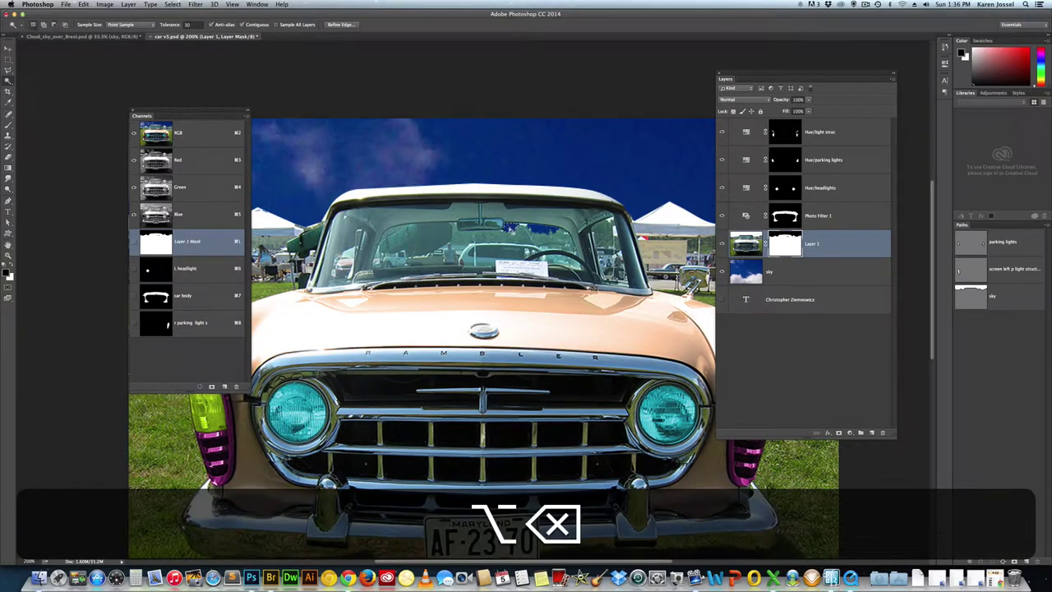
pyautogui.press('super+d')
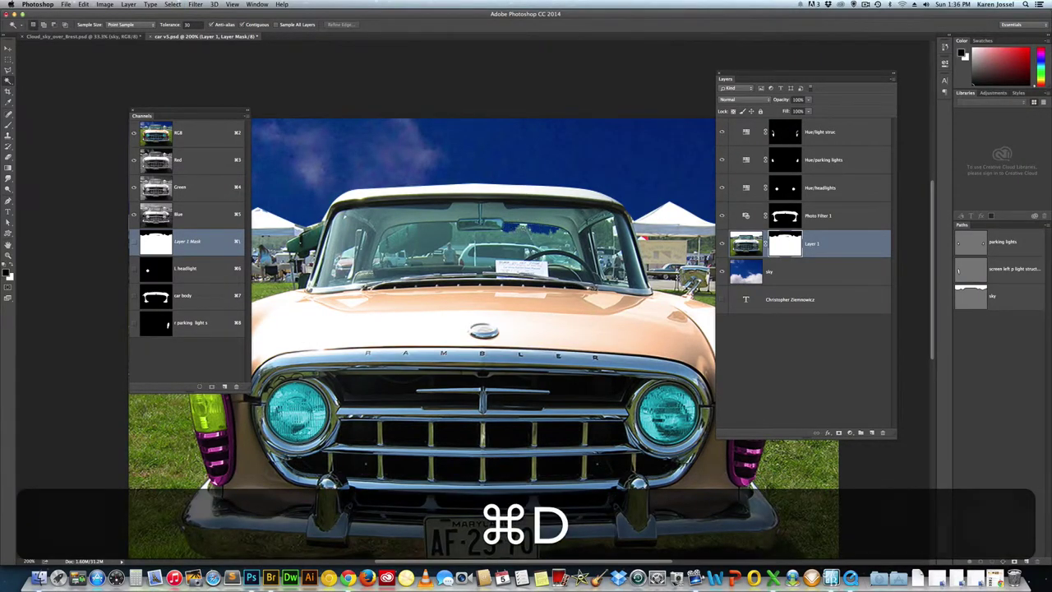
pyautogui.press('[')
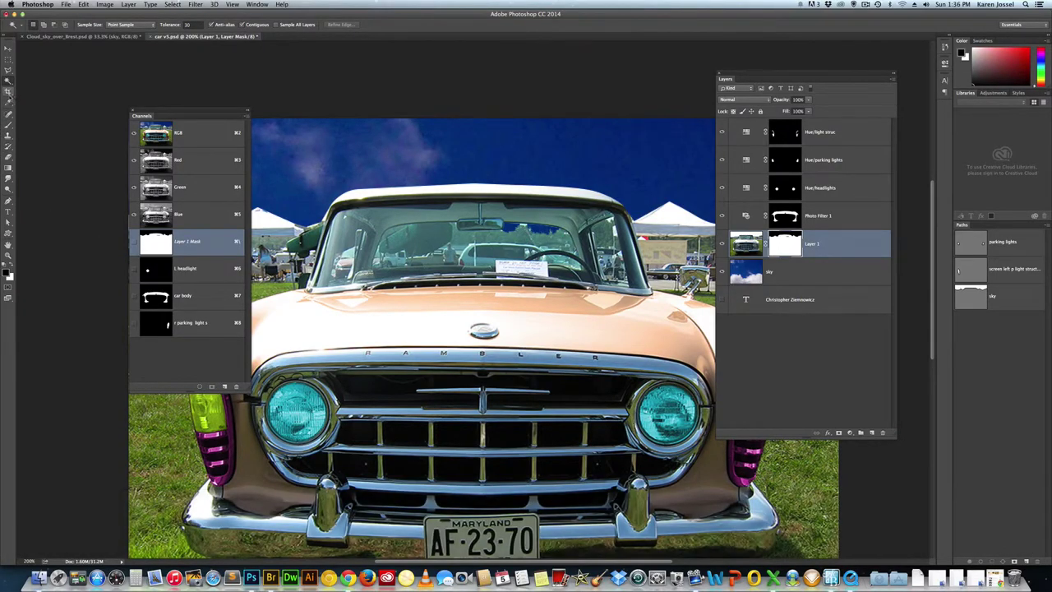
# - Brush the windshield edge on the mask, then swap colours to paint back the car interior
pyautogui.click(8, 125)
pyautogui.press('[')
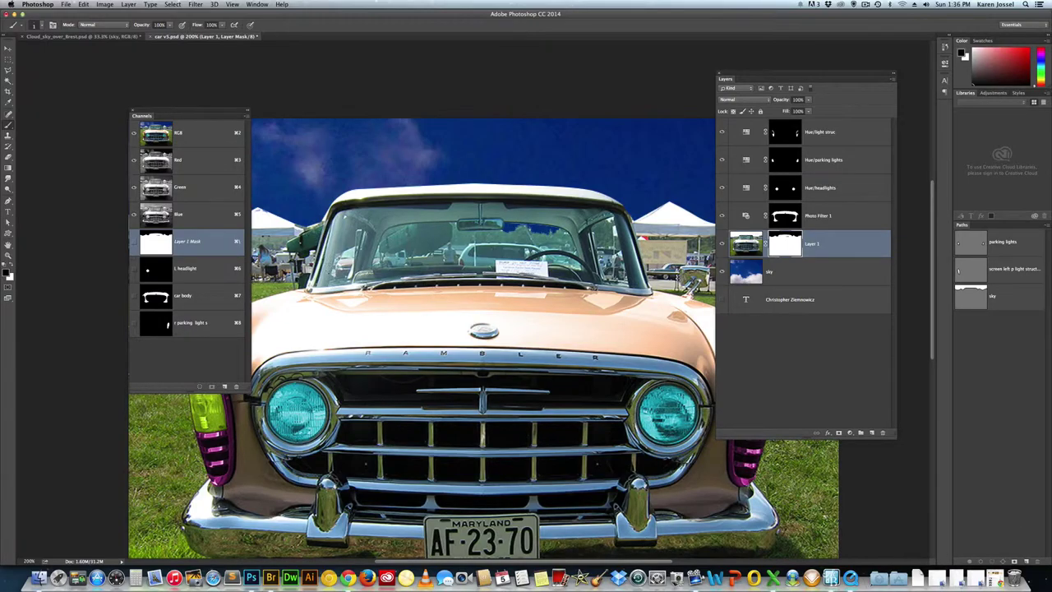
pyautogui.press(']')
pyautogui.moveTo(304, 226); pyautogui.dragTo(283, 215)
pyautogui.press('x')
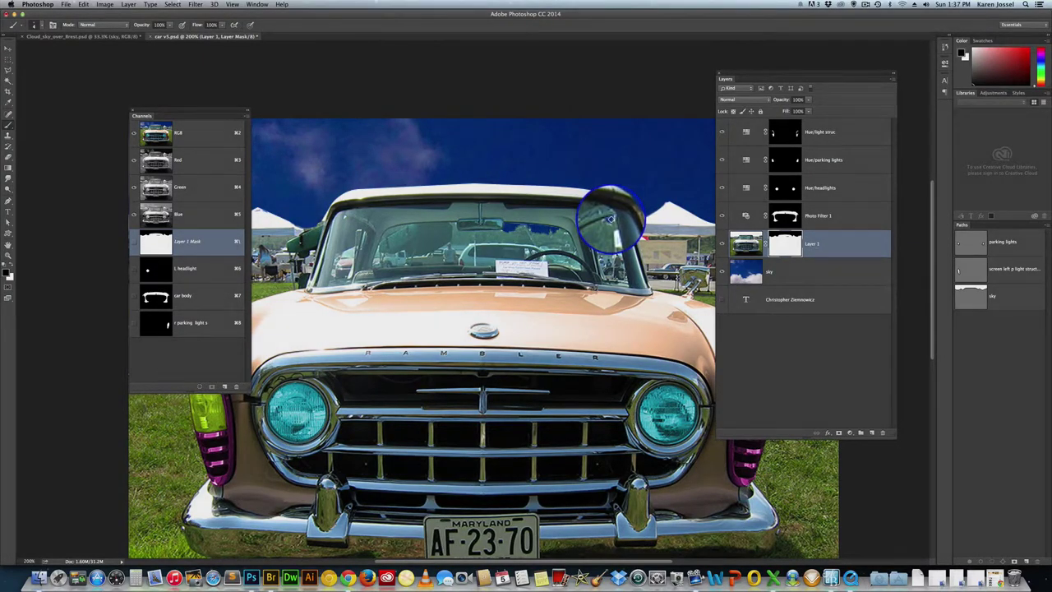
pyautogui.moveTo(567, 227); pyautogui.dragTo(514, 228)
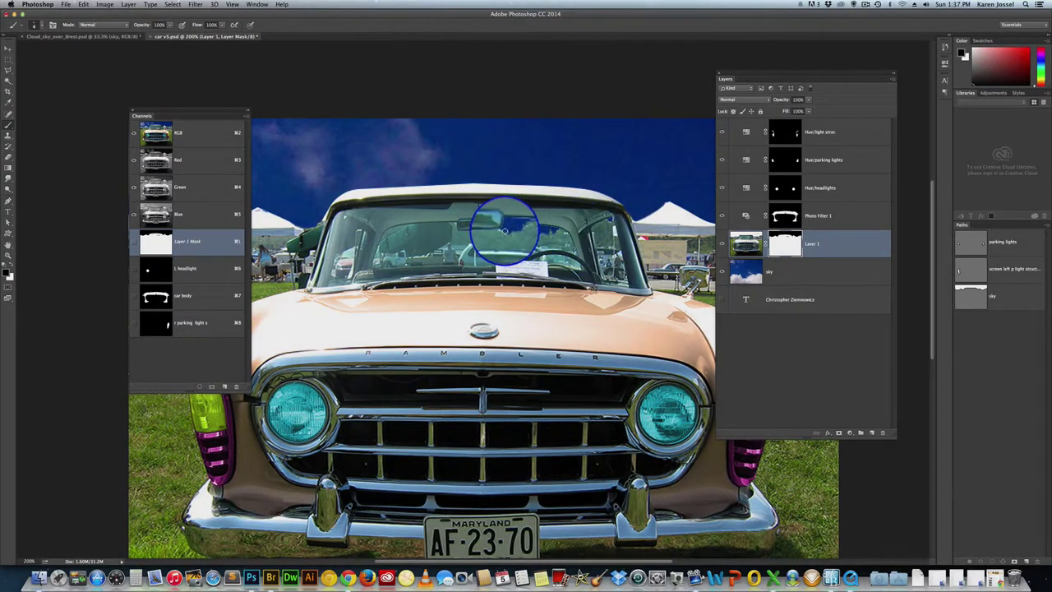
pyautogui.moveTo(504, 230); pyautogui.dragTo(442, 244)
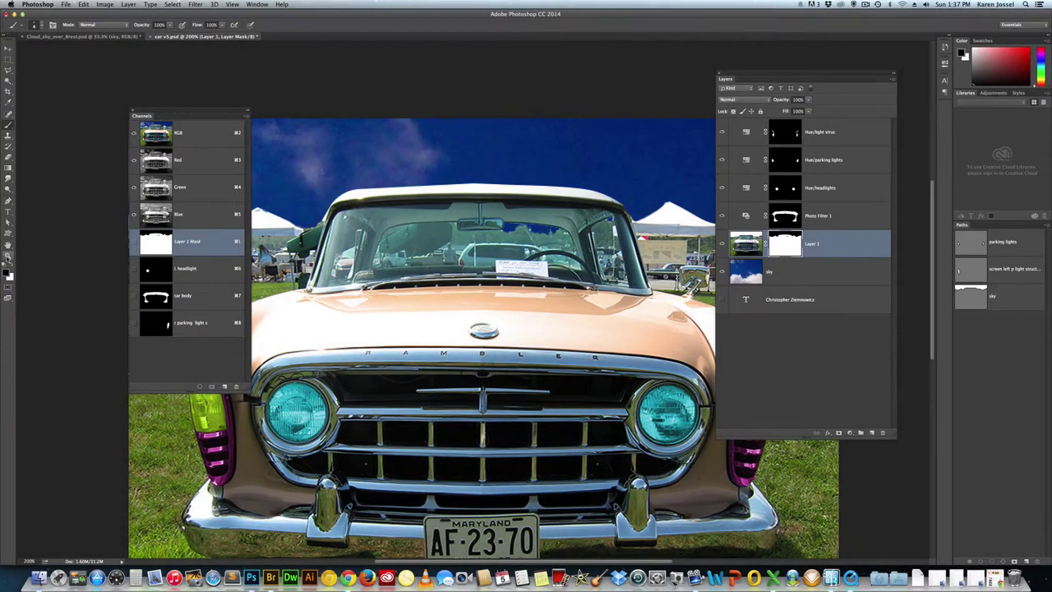
# - Fit the car in the window, re-enable the parking lights hue layer, and move the Layers and Channels panels off the car
pyautogui.doubleClick(9, 245)
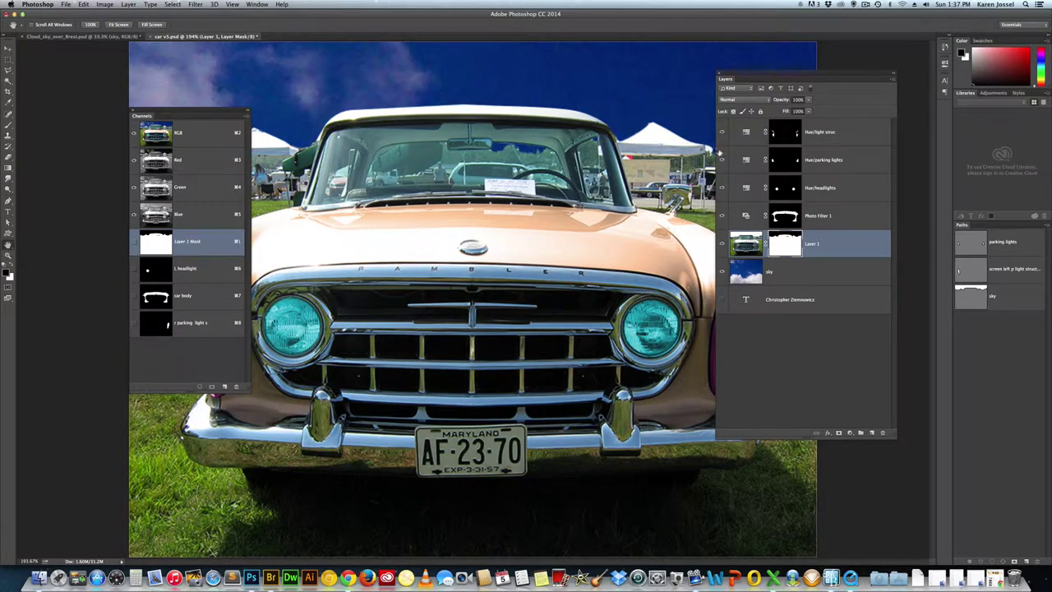
pyautogui.press('b')
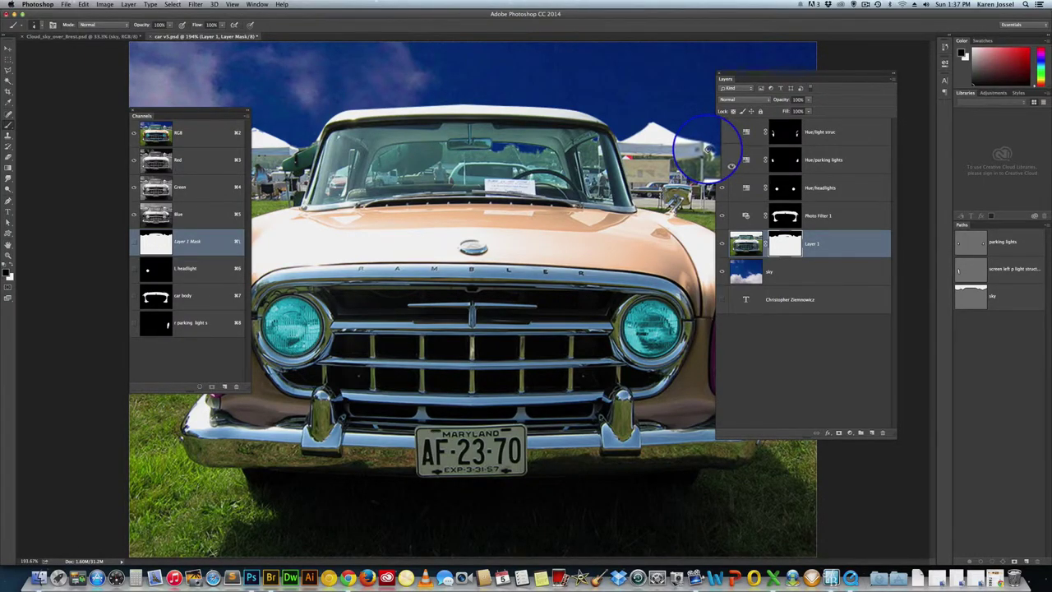
pyautogui.click(722, 161)
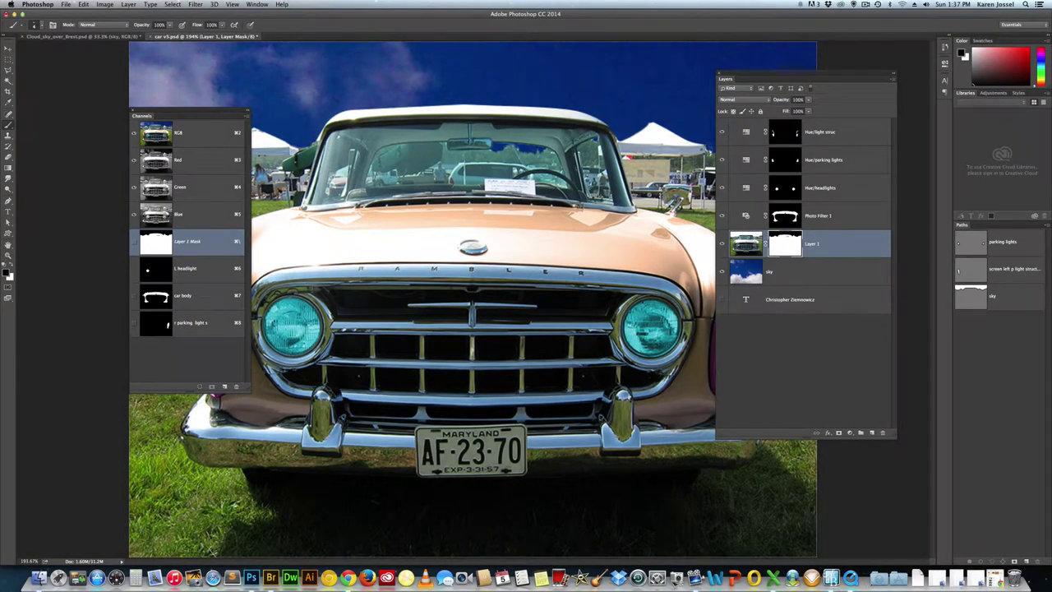
pyautogui.moveTo(746, 77); pyautogui.dragTo(853, 120)
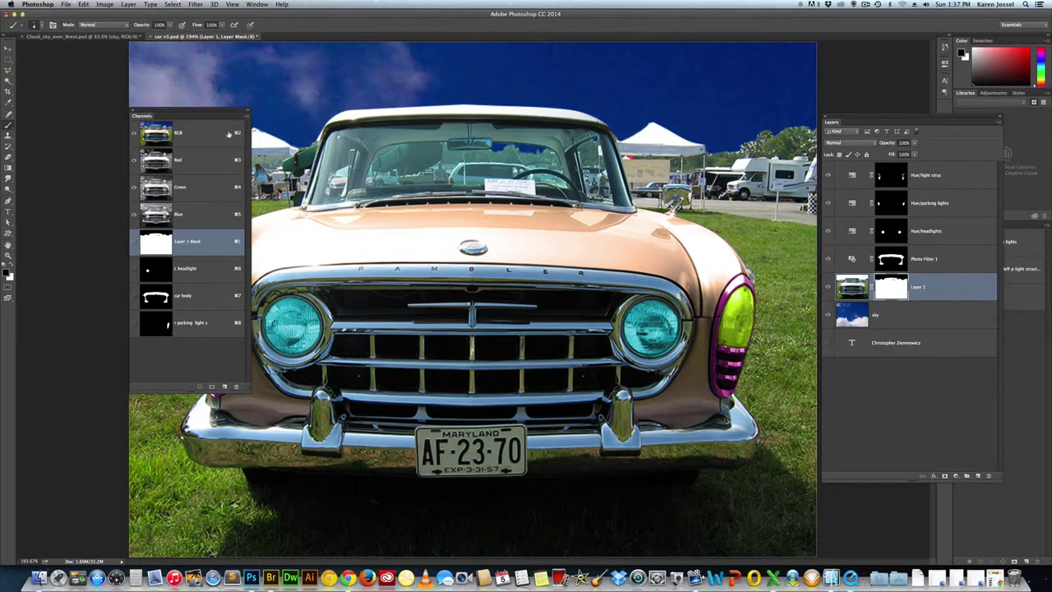
pyautogui.moveTo(197, 116); pyautogui.dragTo(105, 219)
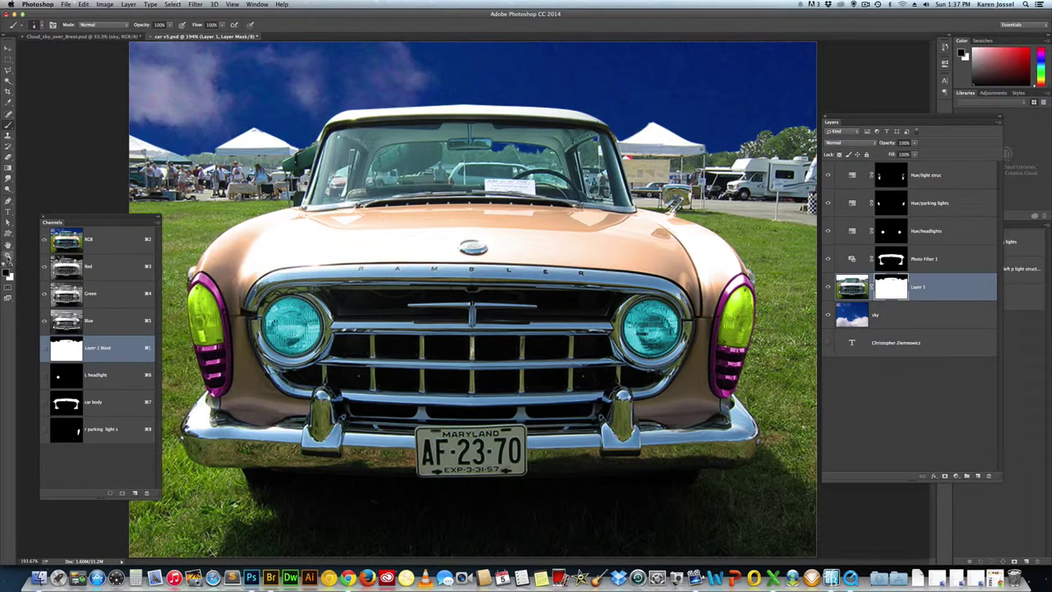
# - At 100% view, free-transform the sky layer to 25% height and drag it up and left above the car
pyautogui.doubleClick(8, 257)
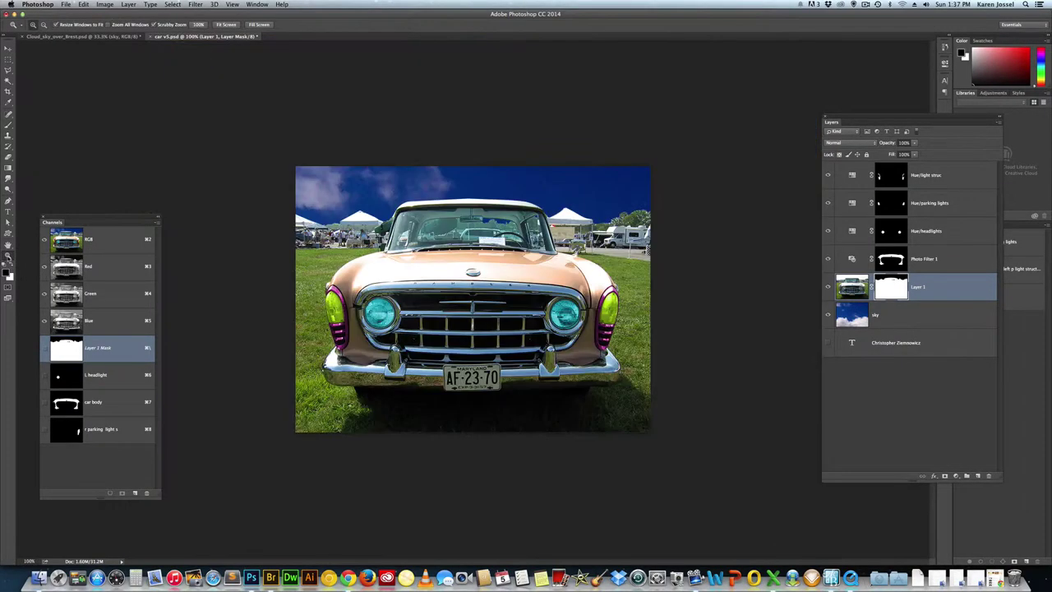
pyautogui.click(894, 315)
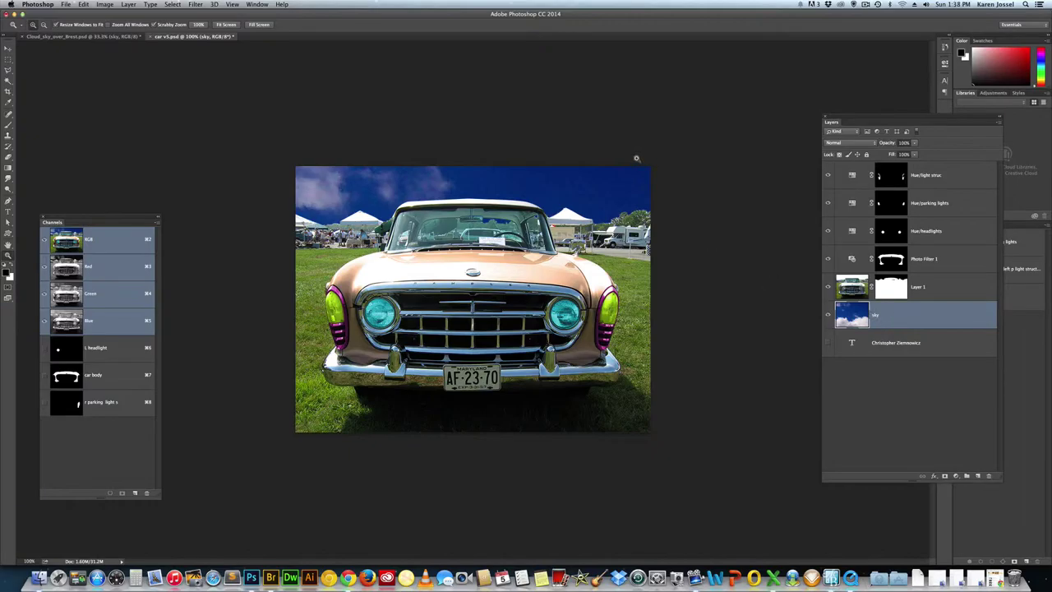
pyautogui.press('super+t')
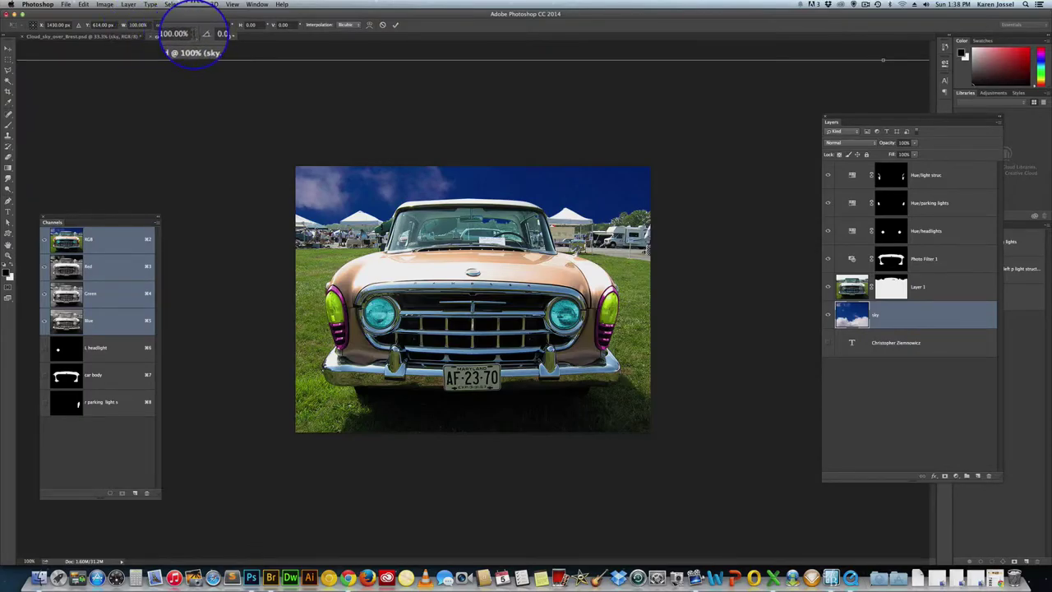
pyautogui.click(177, 25)
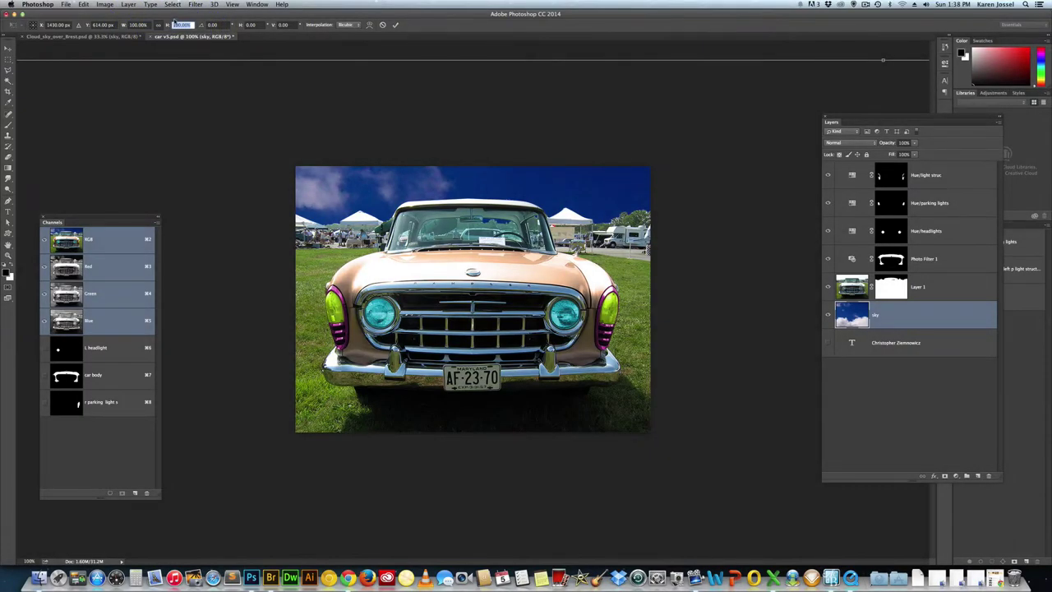
pyautogui.write('50')
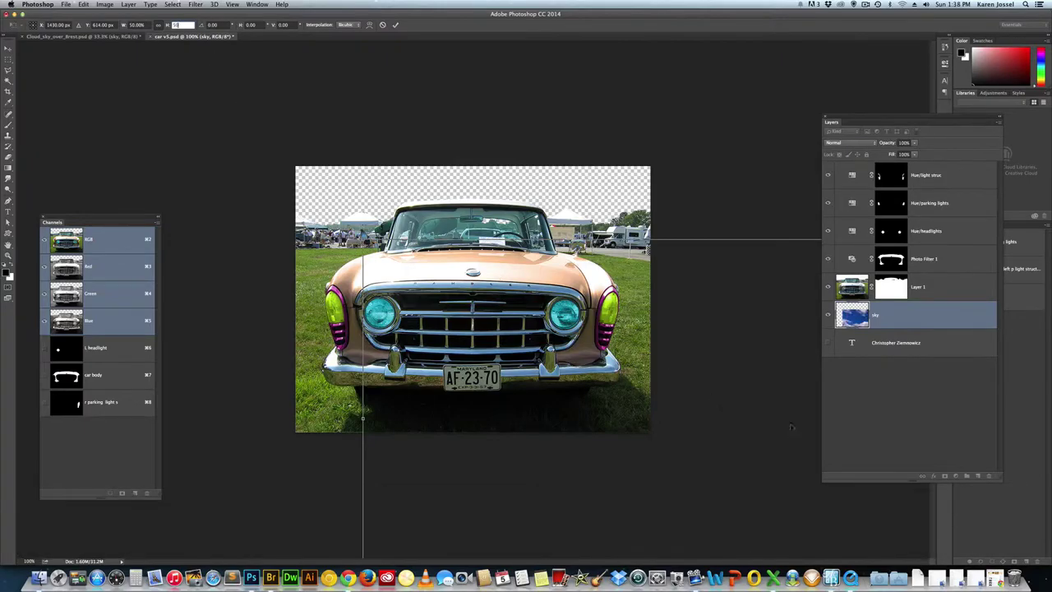
pyautogui.moveTo(791, 427); pyautogui.dragTo(456, 200)
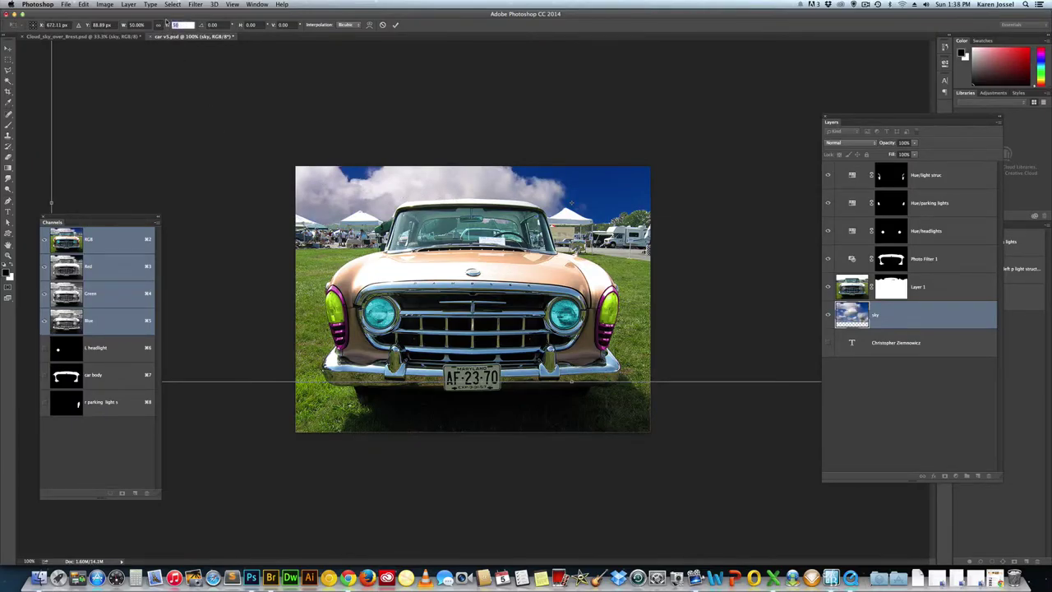
pyautogui.write('25')
pyautogui.moveTo(672, 203); pyautogui.dragTo(626, 205)
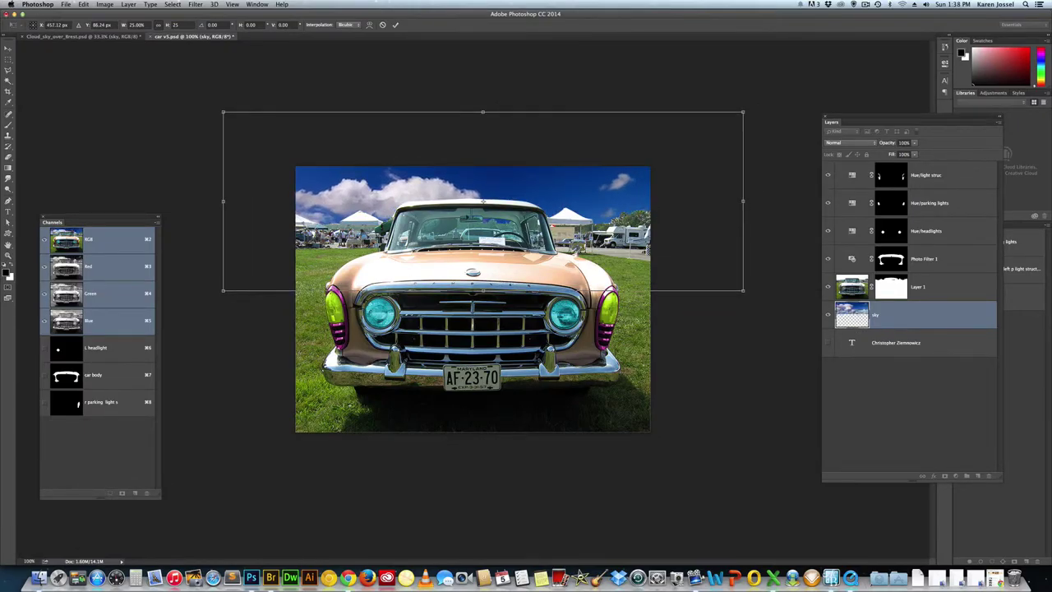
# - Warp the sky: bend its top, pull the right corners left, and dip the lower-left edge
pyautogui.click(369, 24)
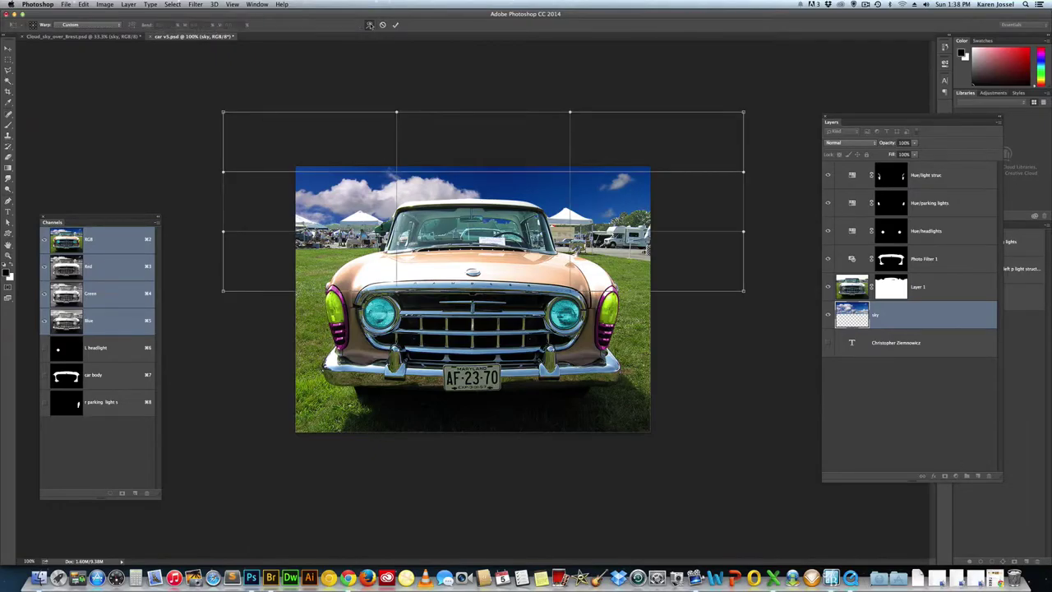
pyautogui.moveTo(395, 175); pyautogui.dragTo(401, 171)
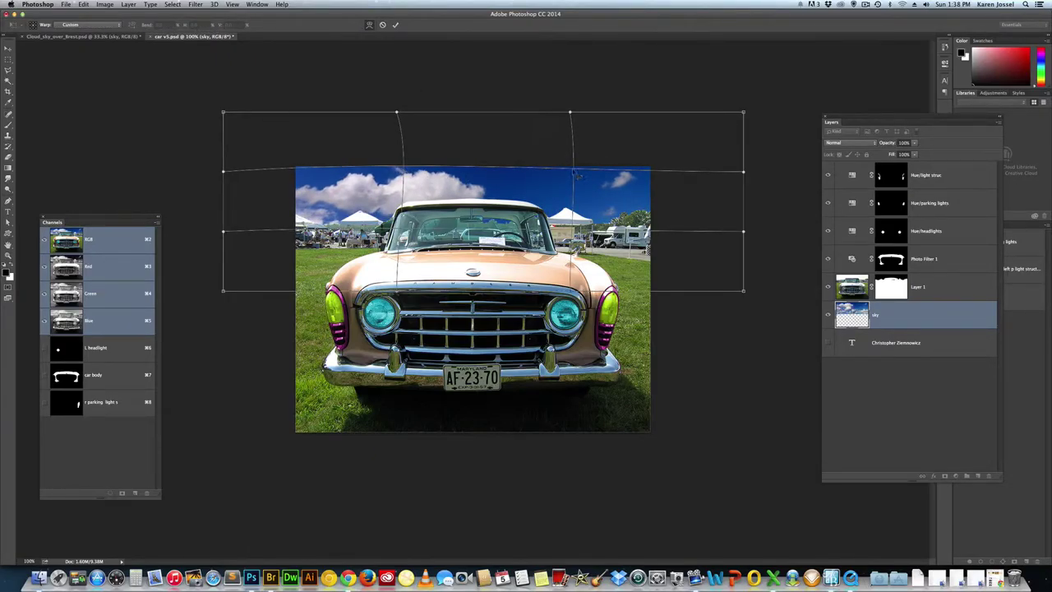
pyautogui.moveTo(578, 174); pyautogui.dragTo(554, 179)
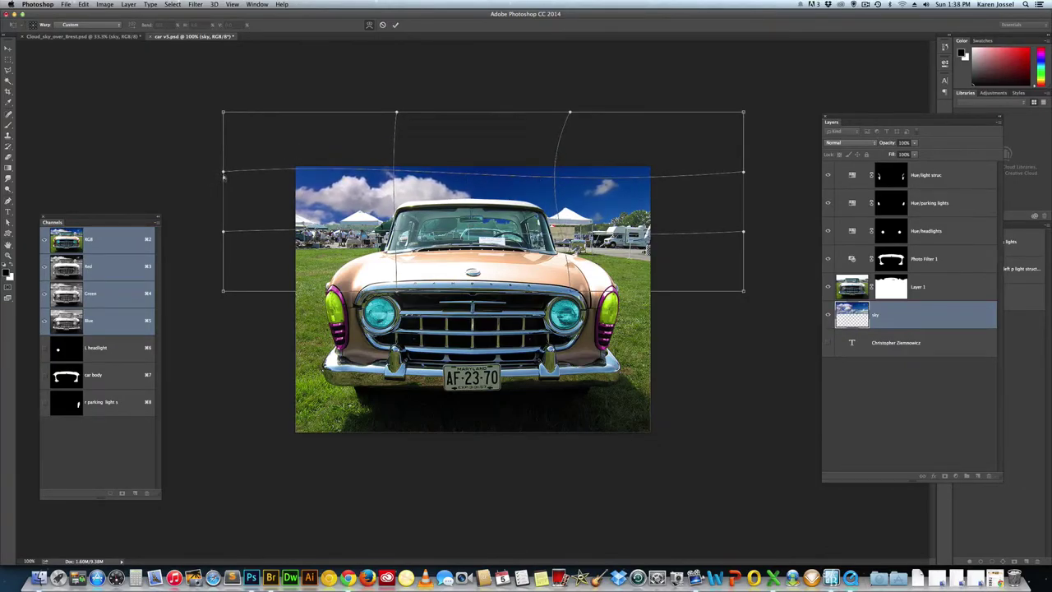
pyautogui.moveTo(223, 173); pyautogui.dragTo(218, 189)
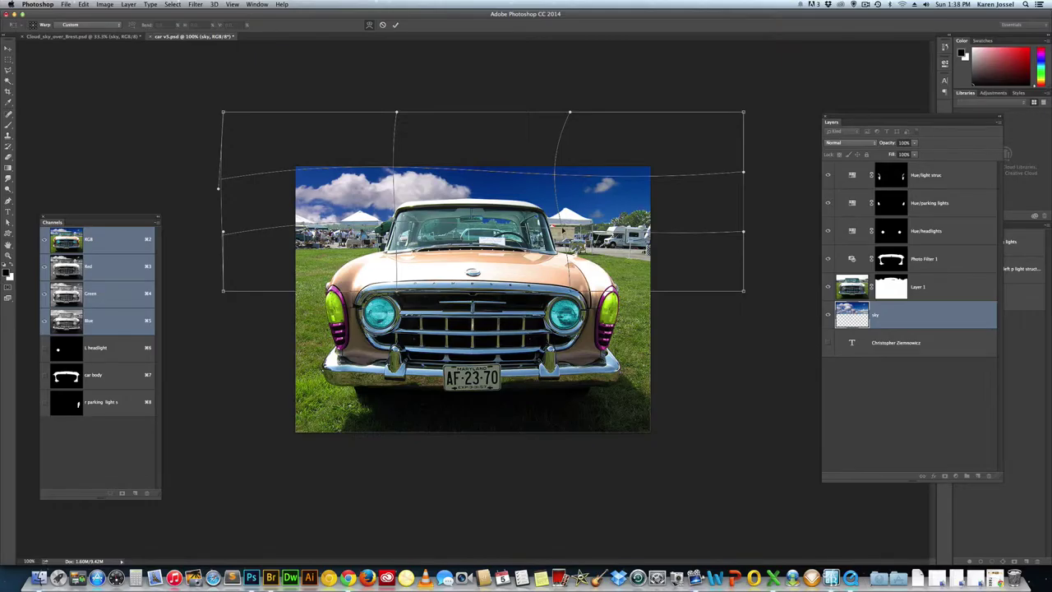
pyautogui.moveTo(711, 239); pyautogui.dragTo(723, 233)
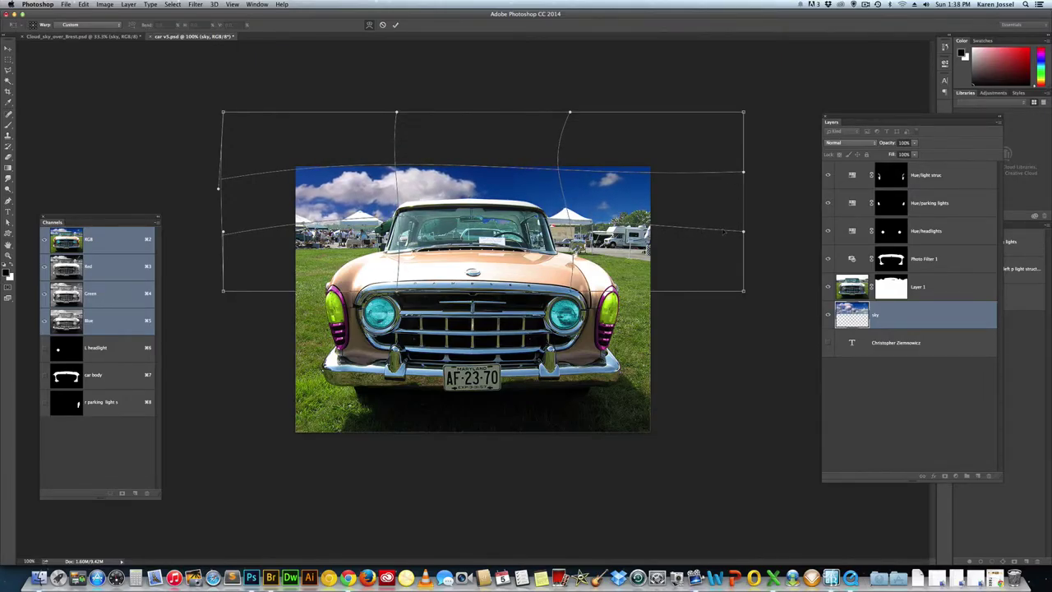
pyautogui.moveTo(743, 291); pyautogui.dragTo(696, 284)
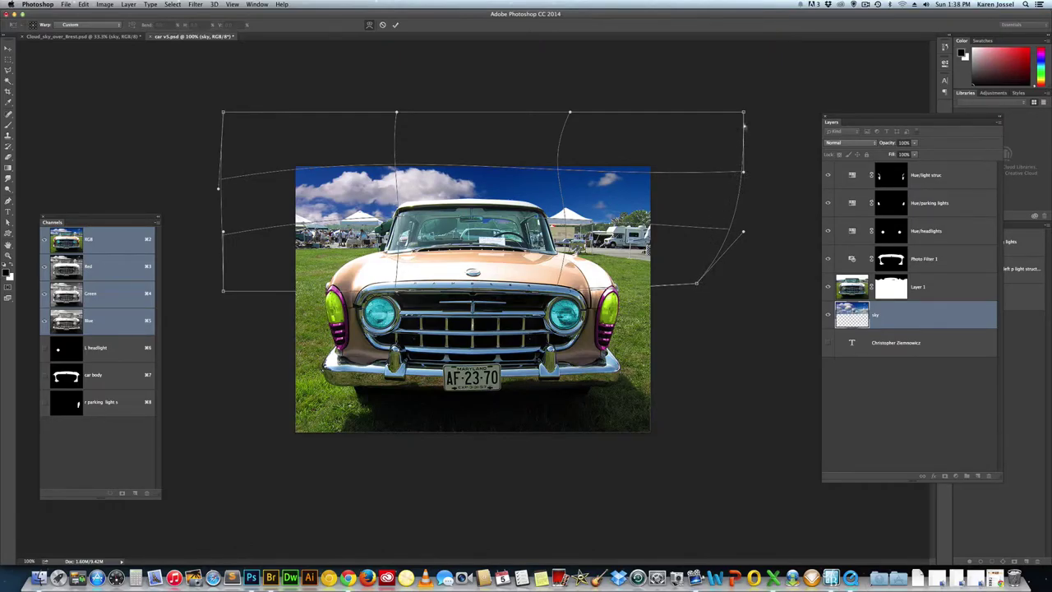
pyautogui.moveTo(744, 113); pyautogui.dragTo(689, 113)
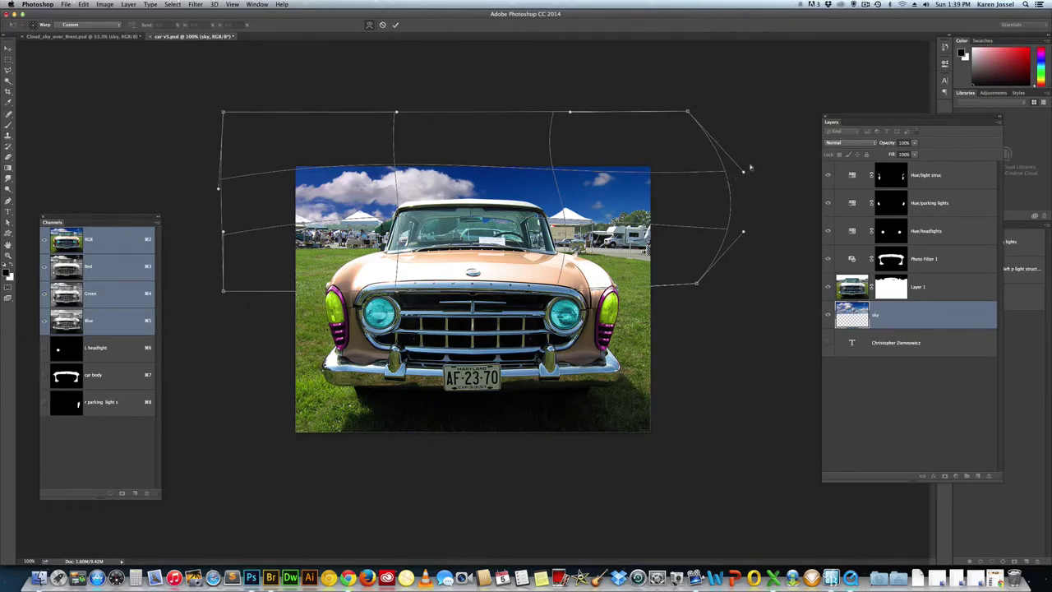
pyautogui.moveTo(742, 171); pyautogui.dragTo(663, 177)
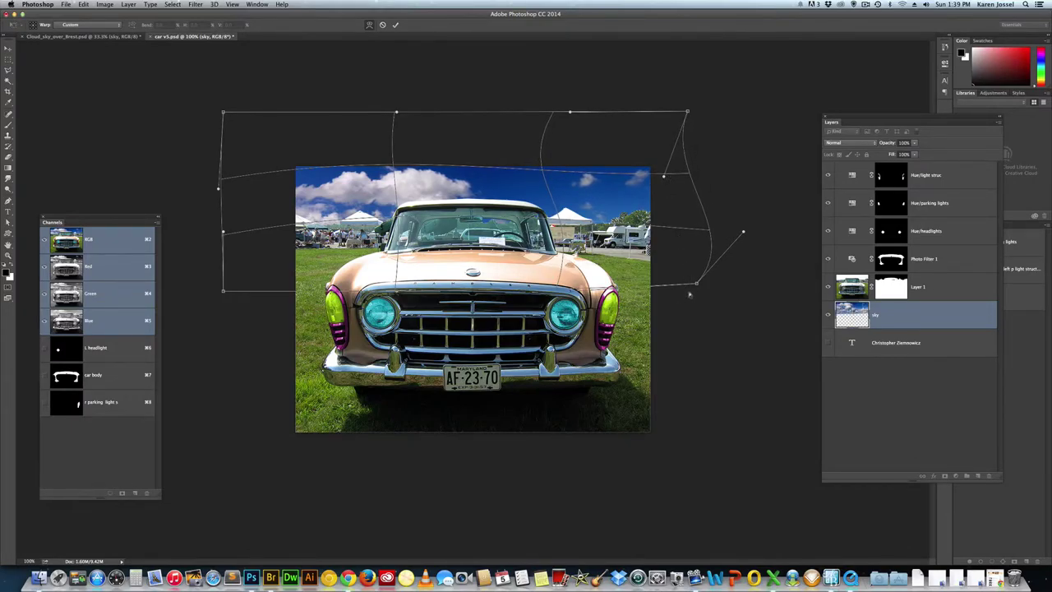
pyautogui.moveTo(696, 285); pyautogui.dragTo(699, 300)
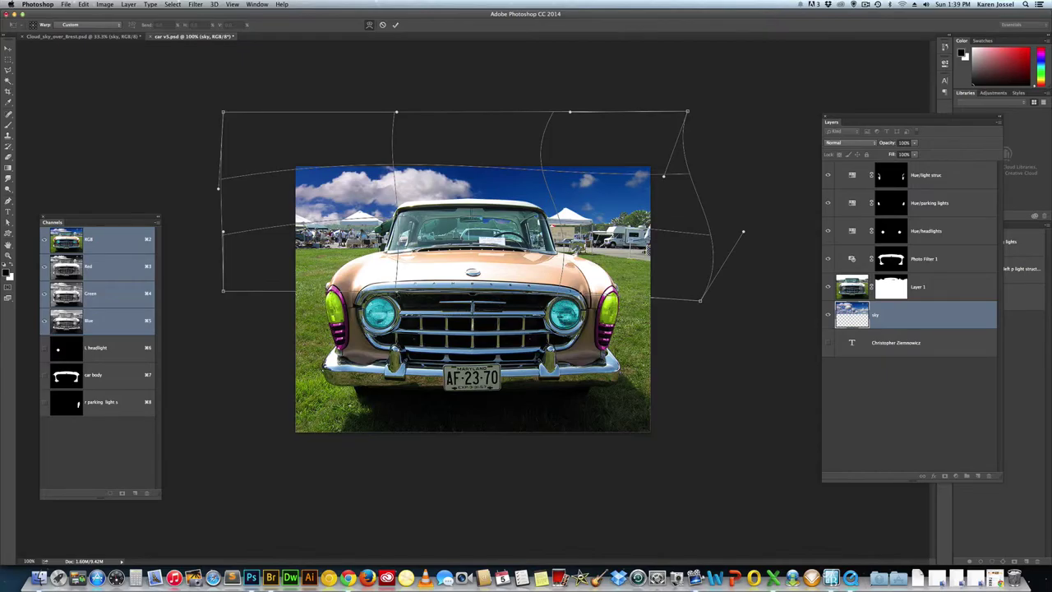
pyautogui.moveTo(396, 294); pyautogui.dragTo(432, 393)
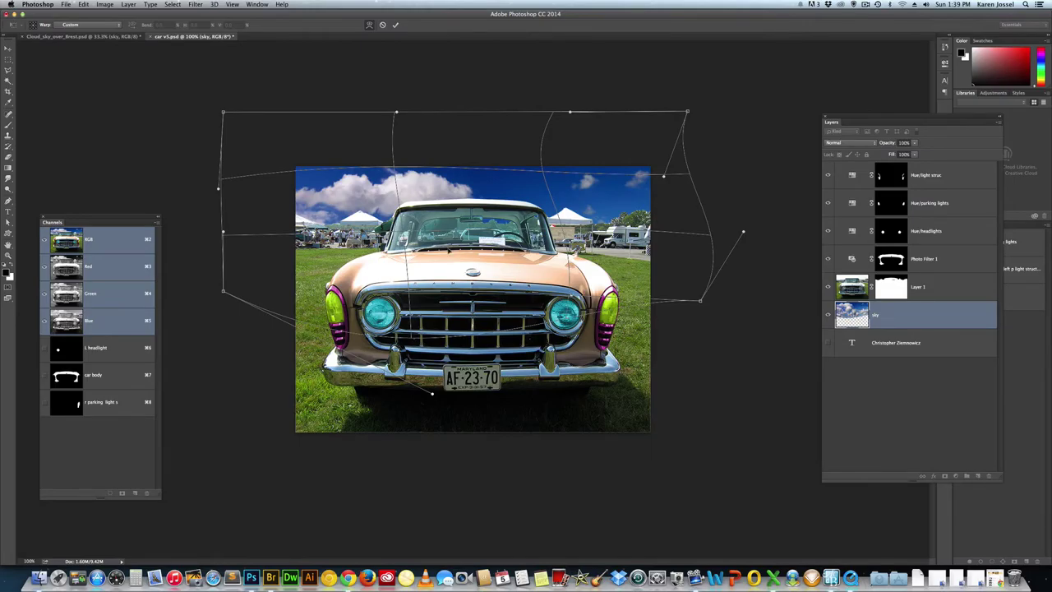
# - Commit the warp transform on the sky layer
pyautogui.click(396, 25)
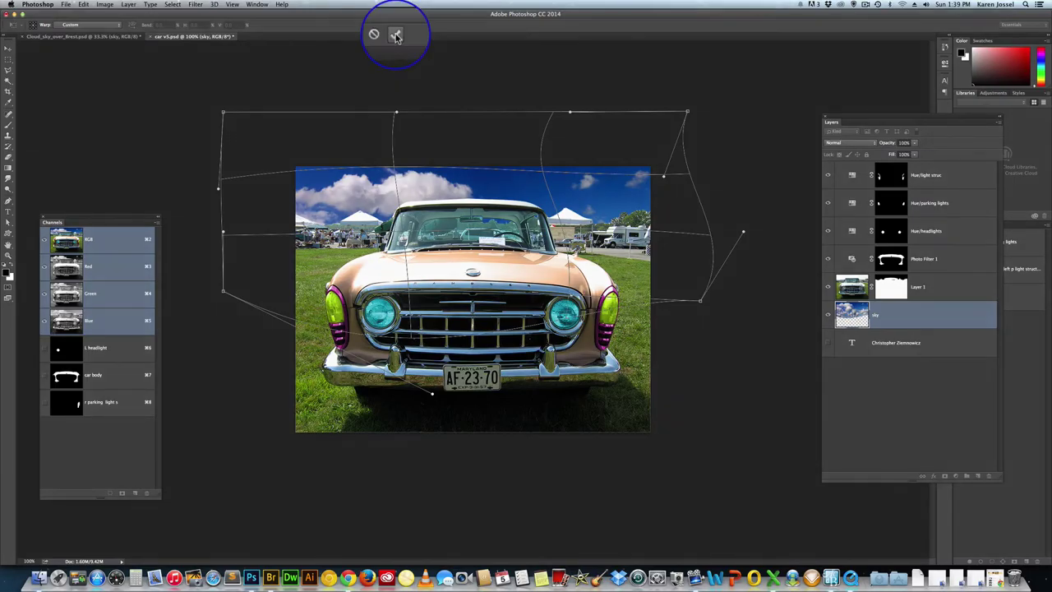